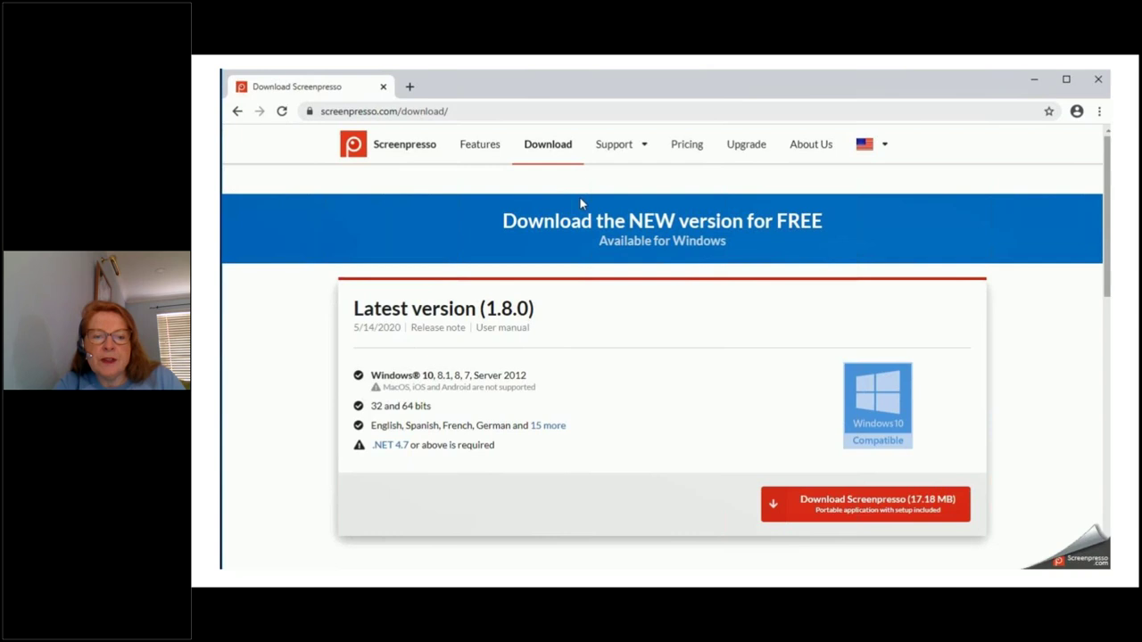
# Jump the Screenpresso download video past the 'Thank you for downloading' page to its SCREENPRESSO.COM logo ending
pyautogui.moveTo(598, 298)
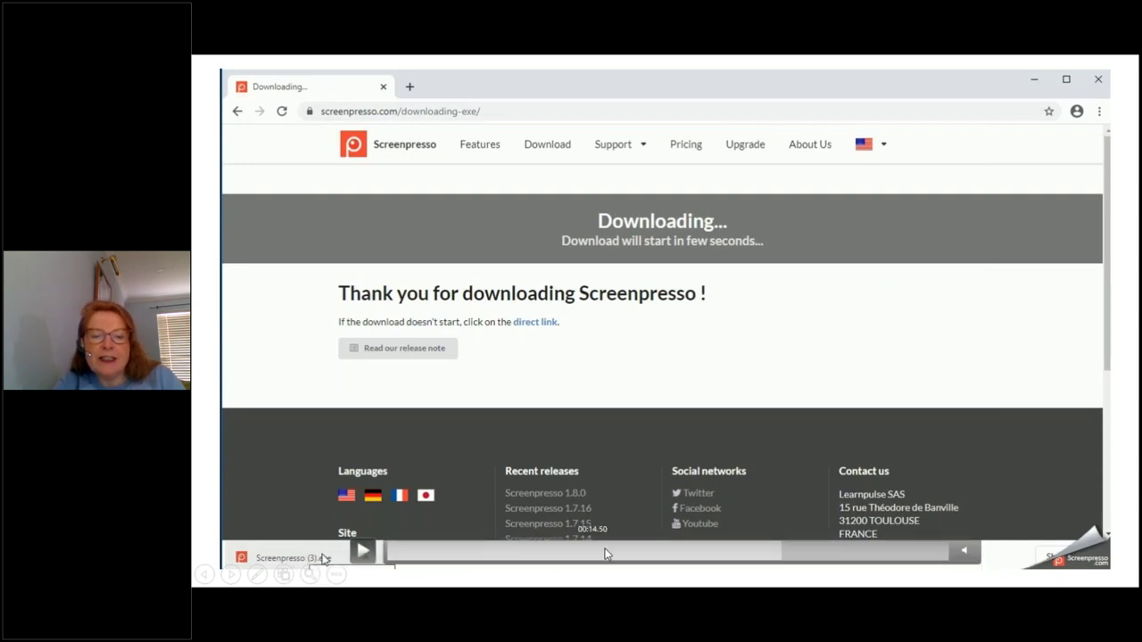
pyautogui.click(854, 559)
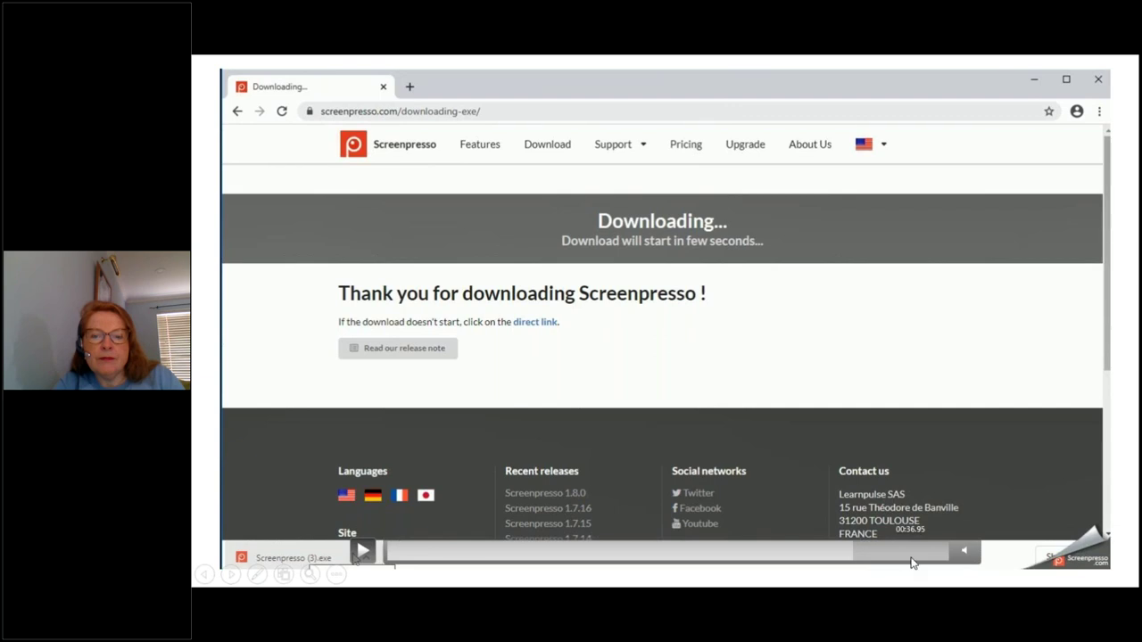
pyautogui.click(912, 557)
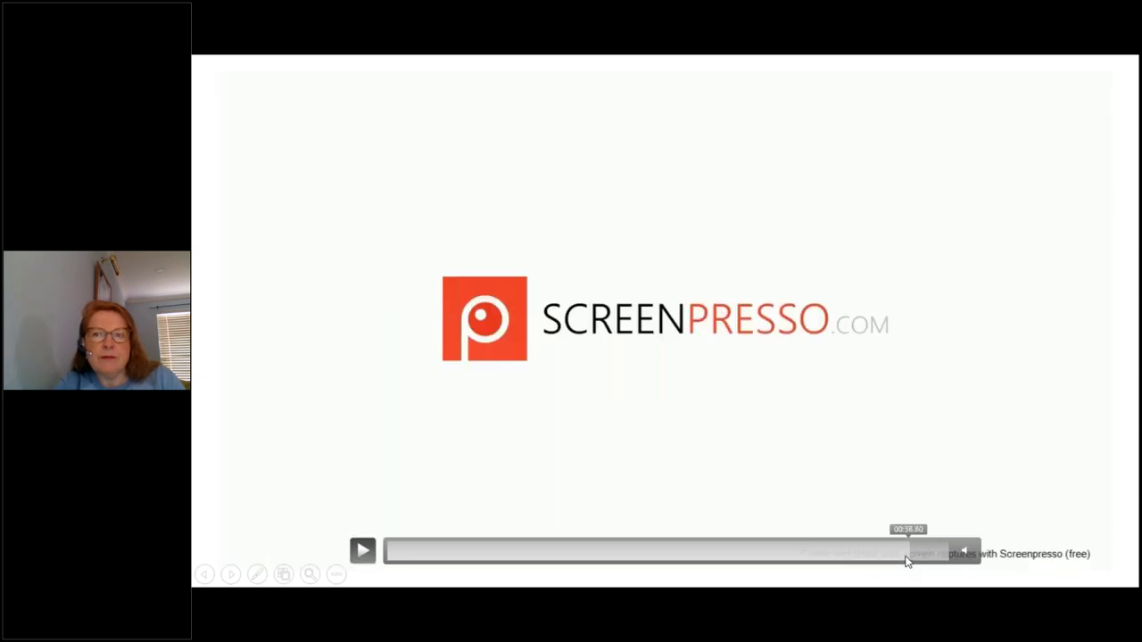
# Step back to the Using Screenpresso title slide, then forward to the demonstration video slide
pyautogui.press('Left')
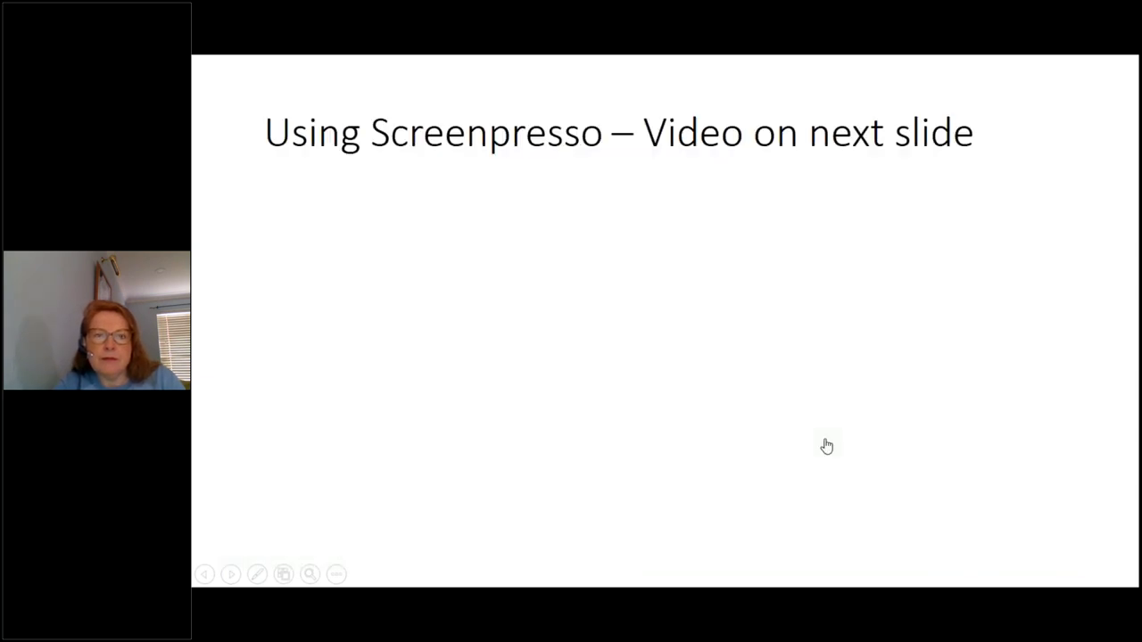
pyautogui.press('Right')
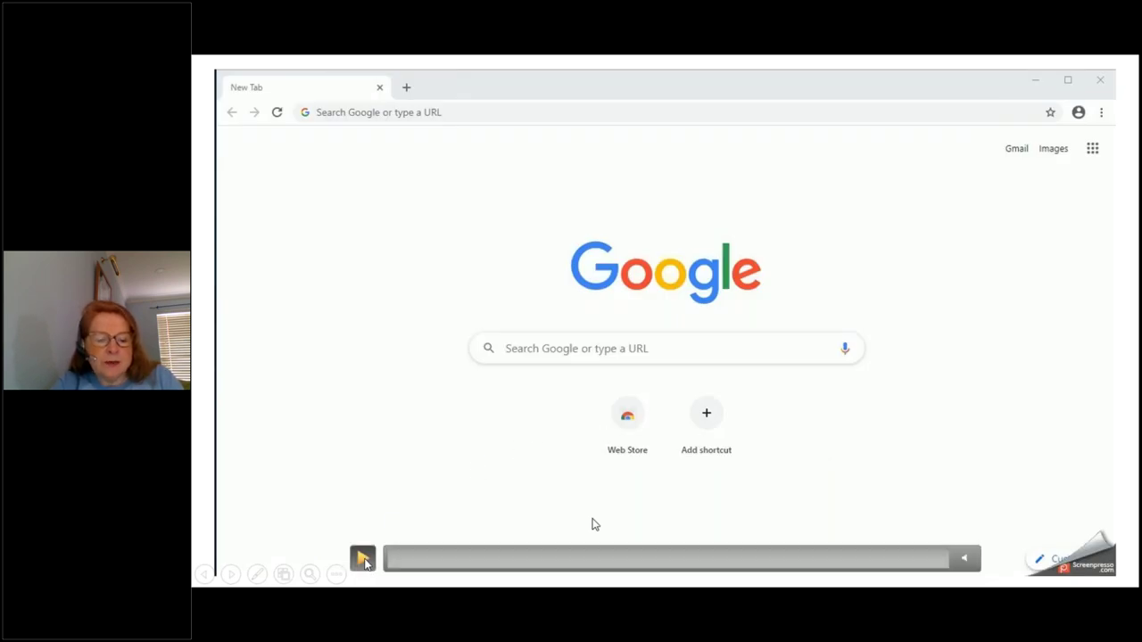
# Play the demo and take a region screenshot of the Google new-tab page
pyautogui.click(363, 559)
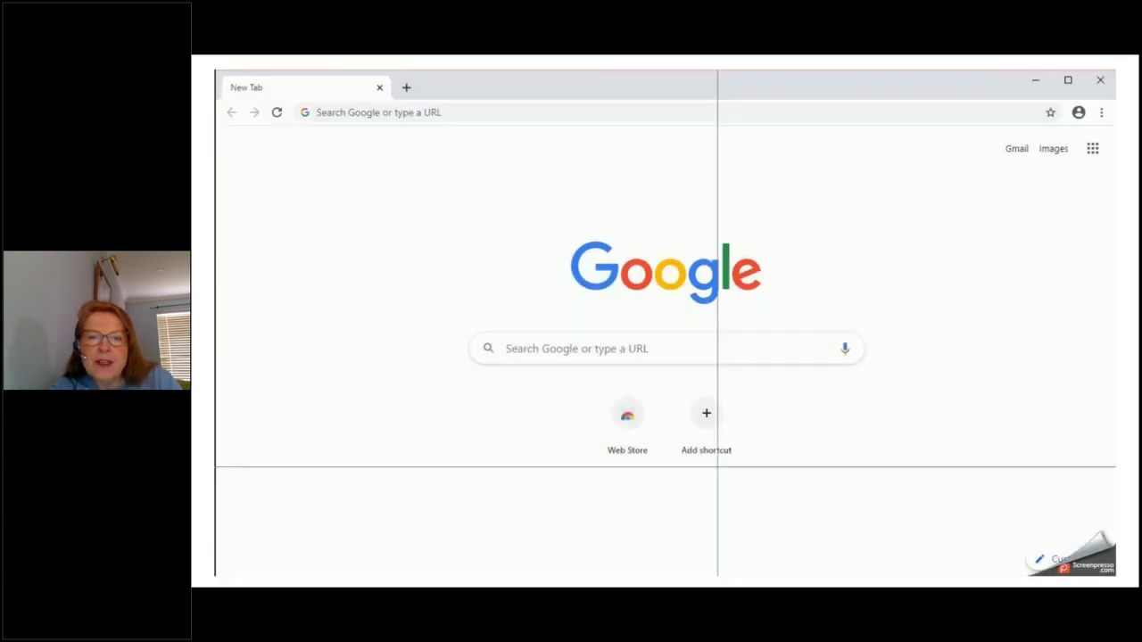
pyautogui.moveTo(455, 218); pyautogui.dragTo(892, 486)
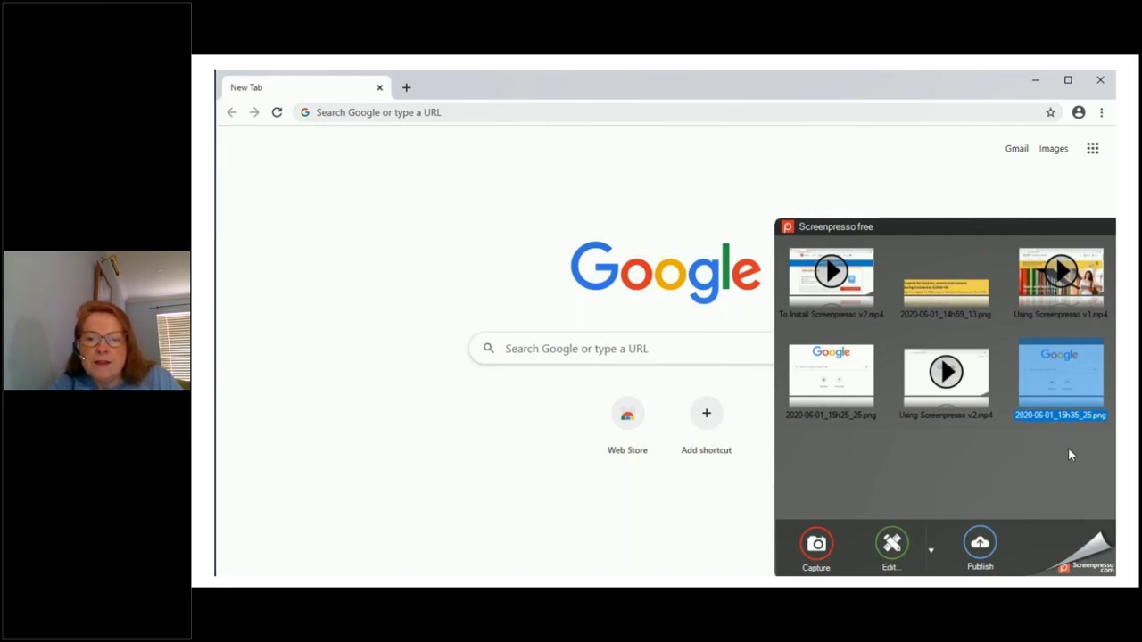
# Switch the capture type to Record video, start recording, then advance to the Oxford sign-up slide
pyautogui.click(1068, 451)
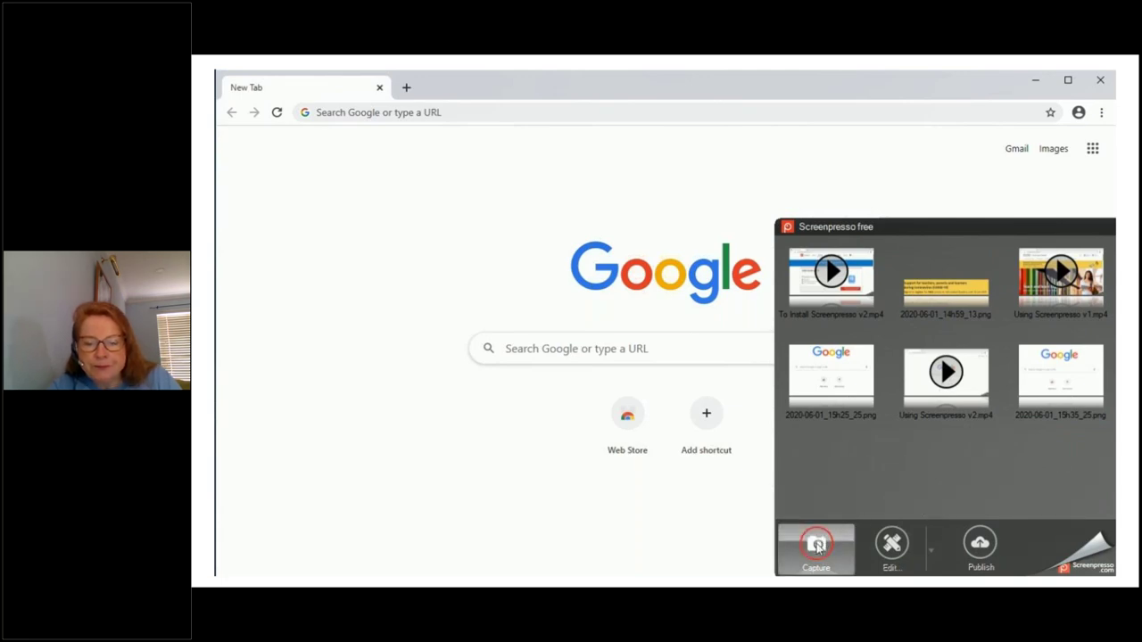
pyautogui.click(817, 547)
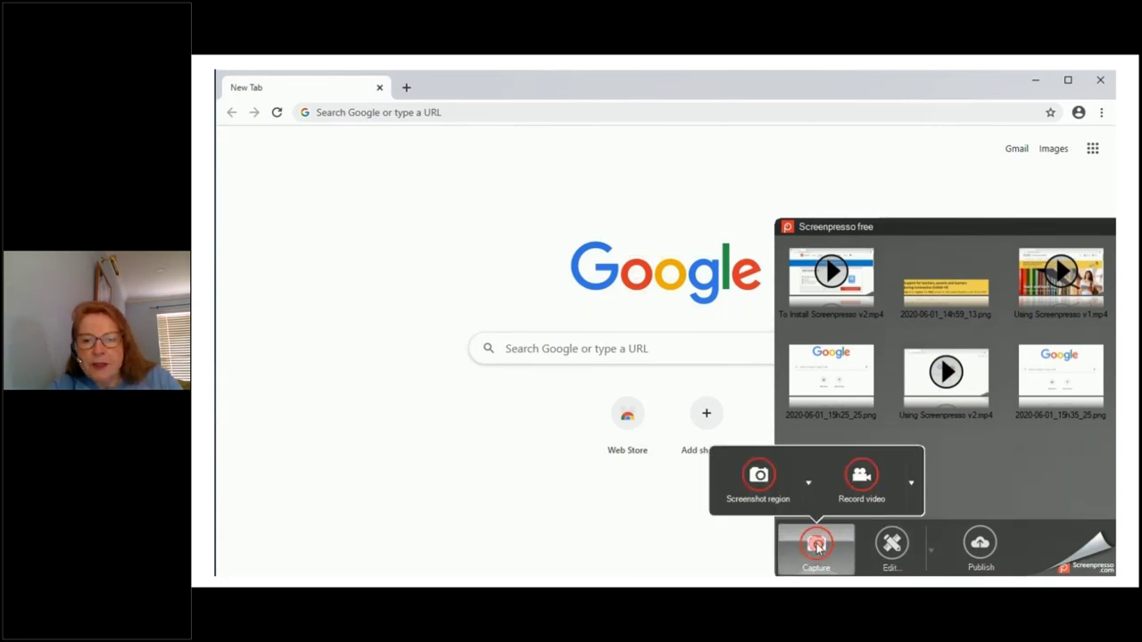
pyautogui.click(870, 482)
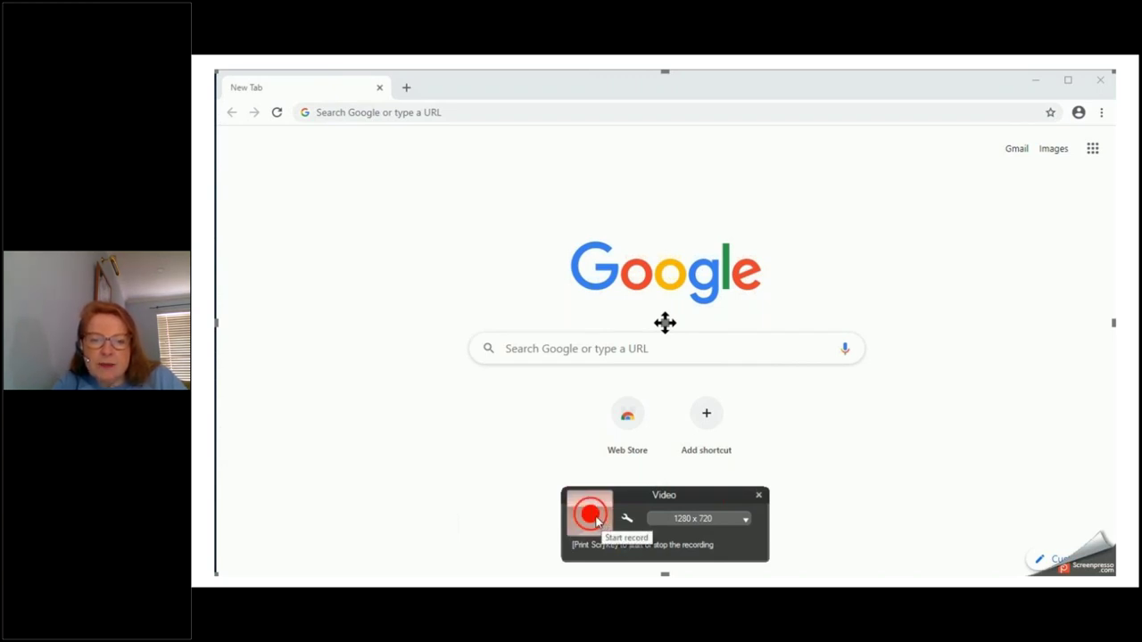
pyautogui.click(596, 522)
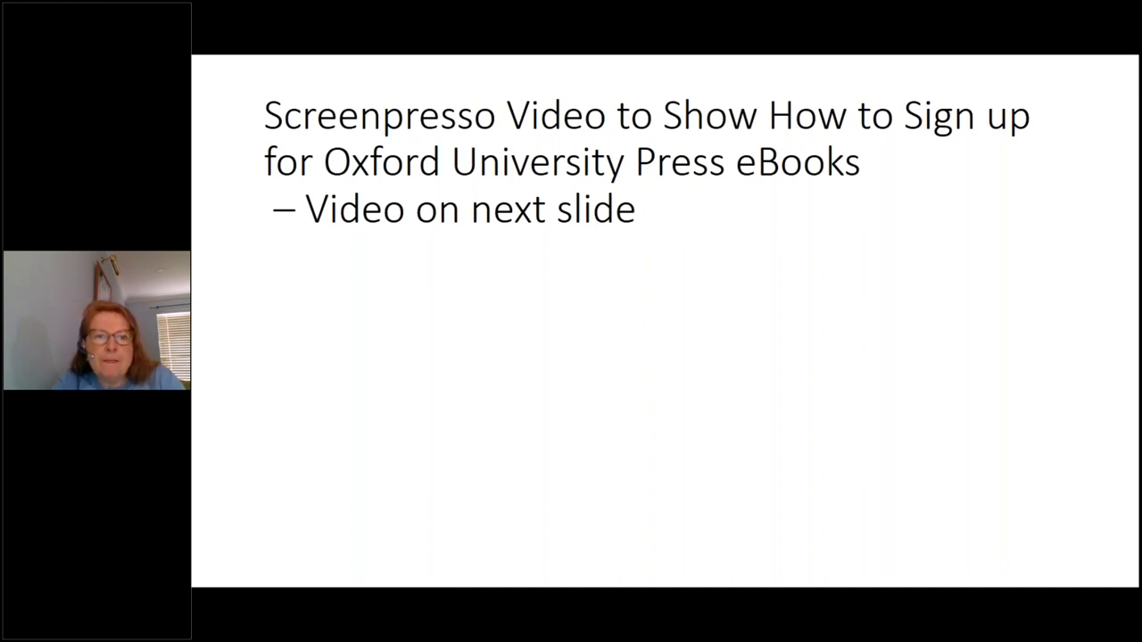
pyautogui.press('Right')
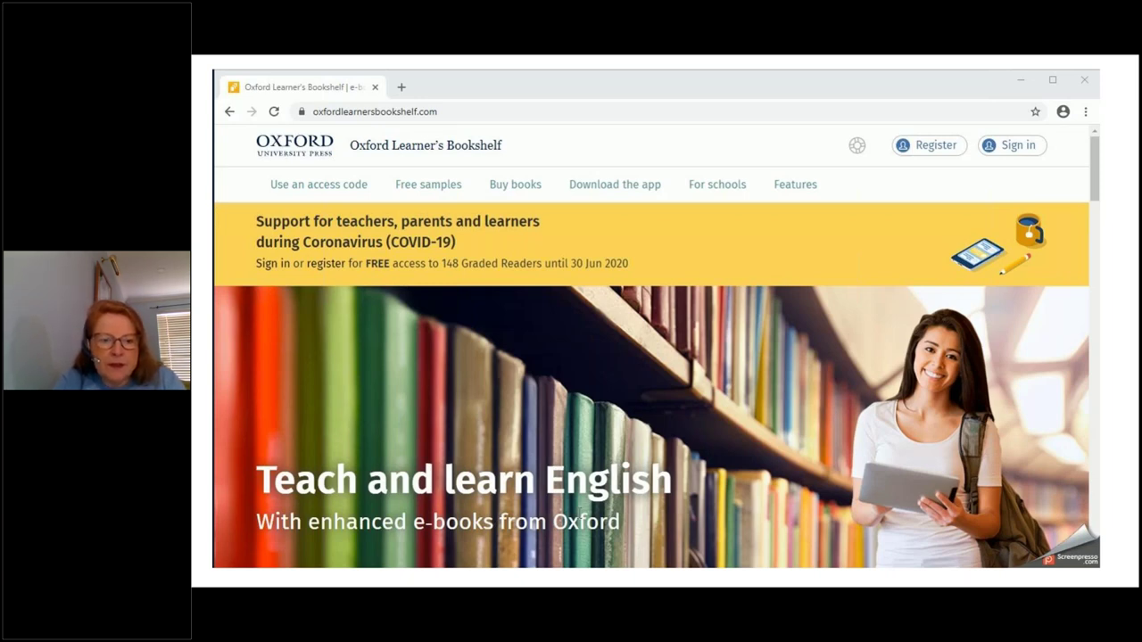
# Play the sign-up video and open the Register form on the Oxford Learner's Bookshelf homepage
pyautogui.moveTo(306, 319)
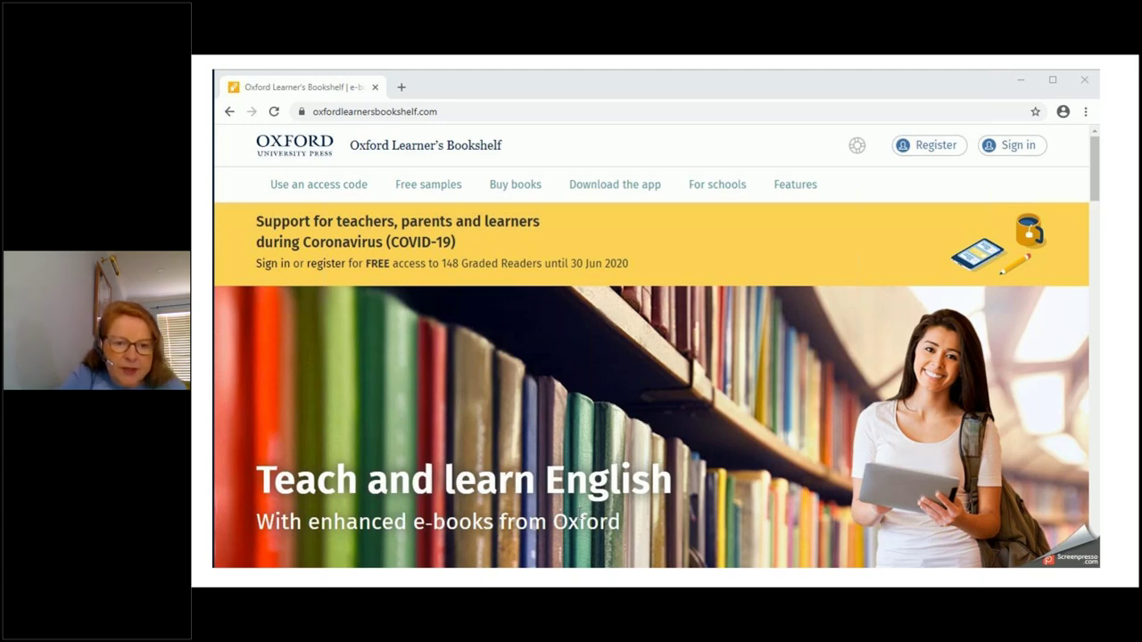
pyautogui.moveTo(474, 560)
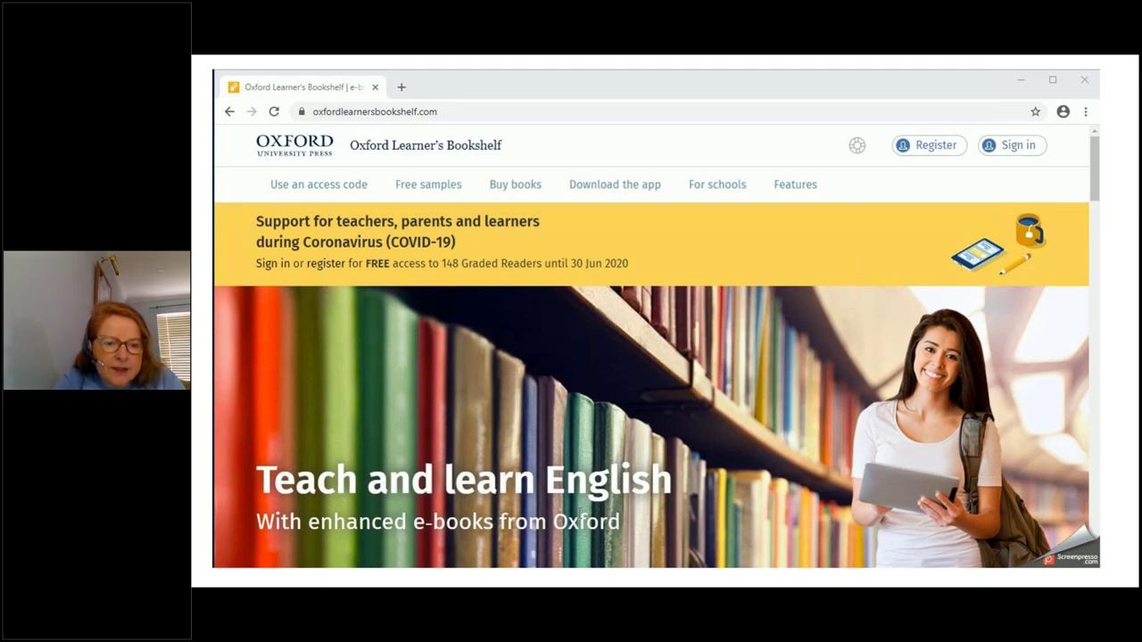
pyautogui.click(363, 551)
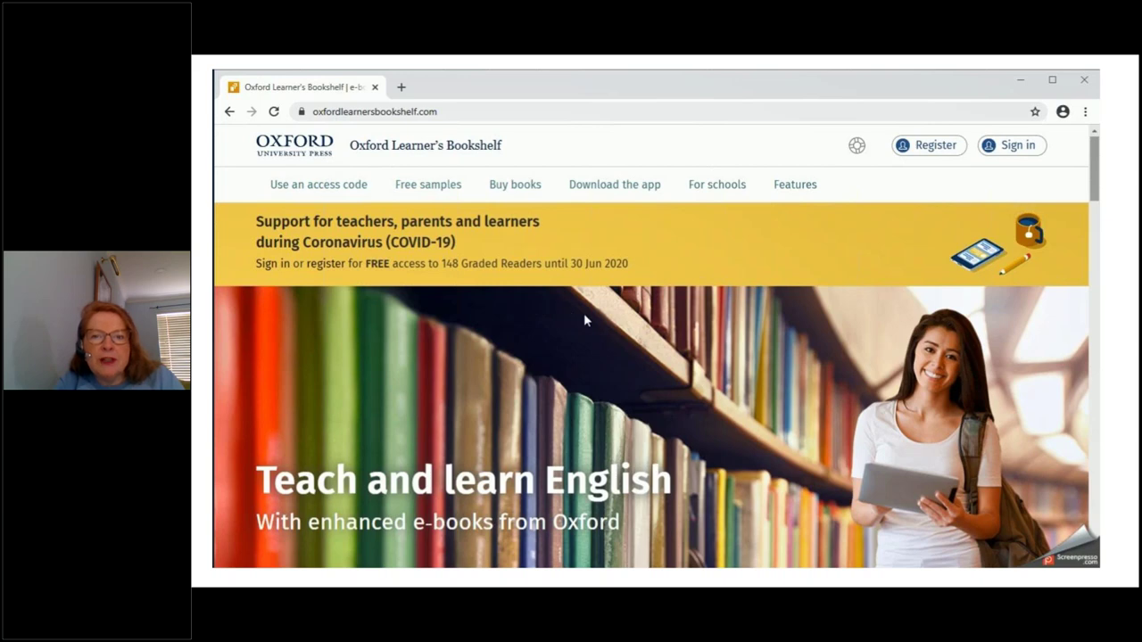
pyautogui.moveTo(584, 319); pyautogui.dragTo(532, 268)
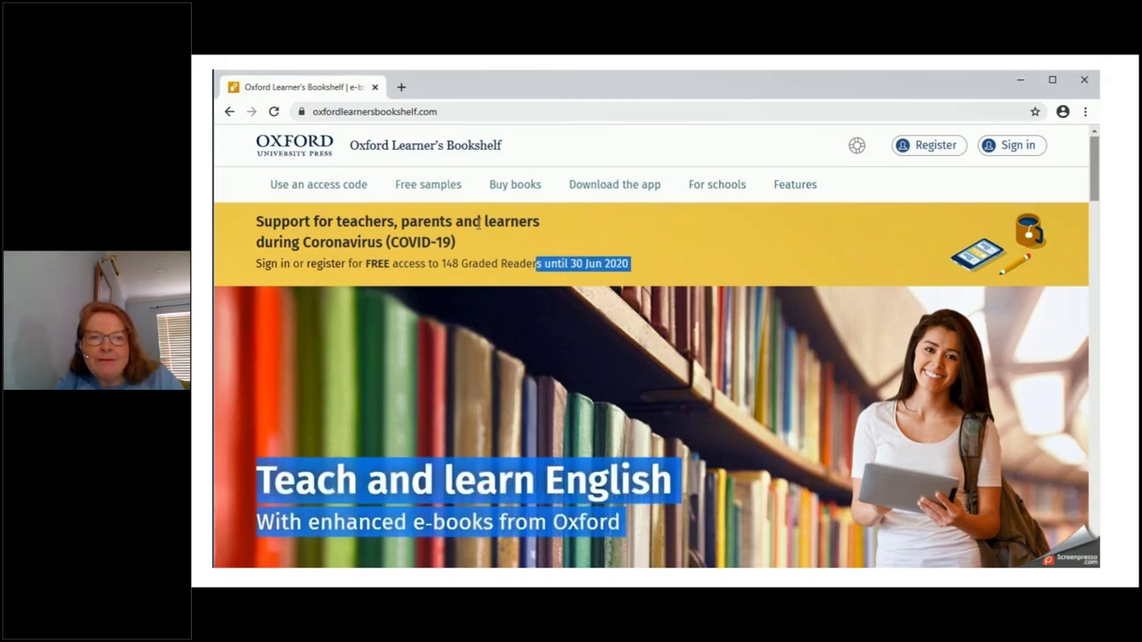
pyautogui.click(452, 336)
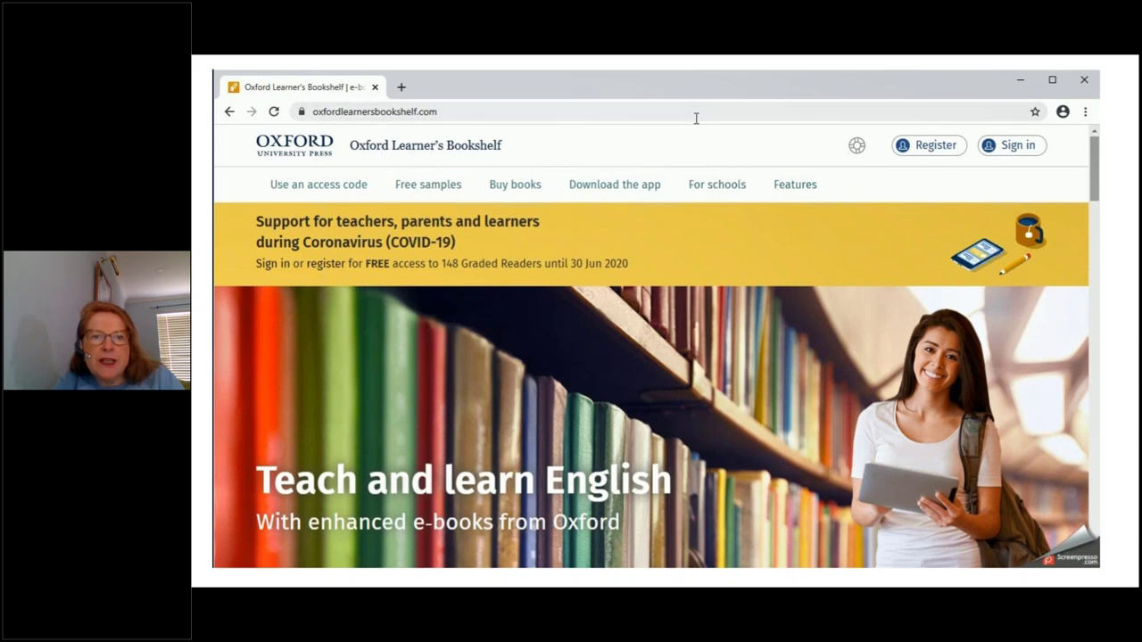
pyautogui.click(919, 154)
# Fill in the user's first and last name, e-mail username and a password
pyautogui.click(575, 341)
pyautogui.press('Tab')
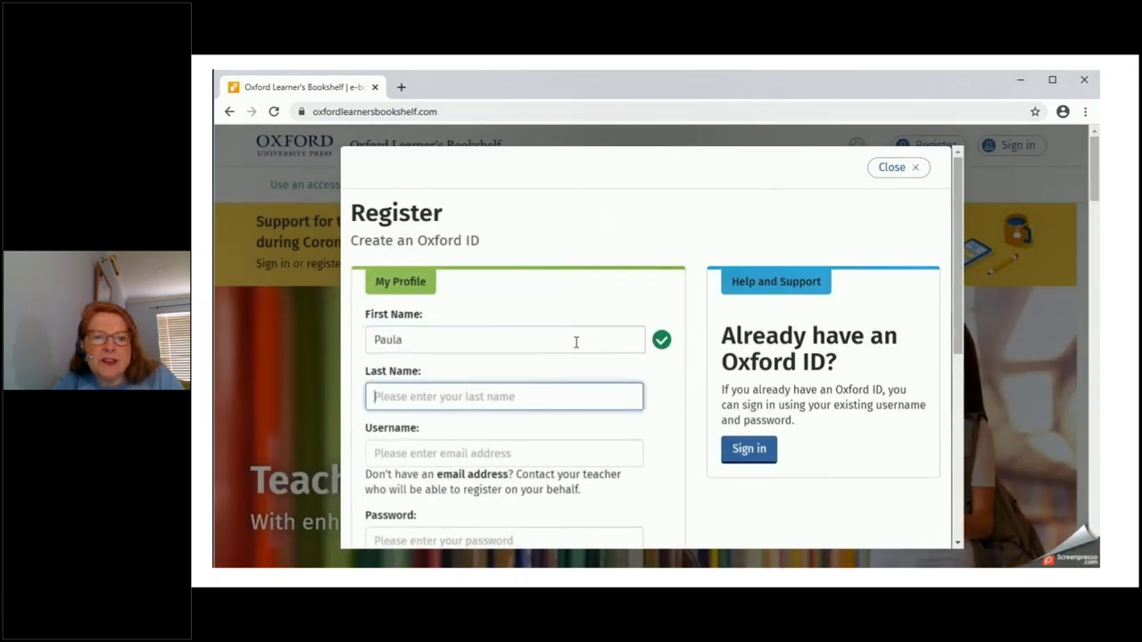
pyautogui.press('Tab')
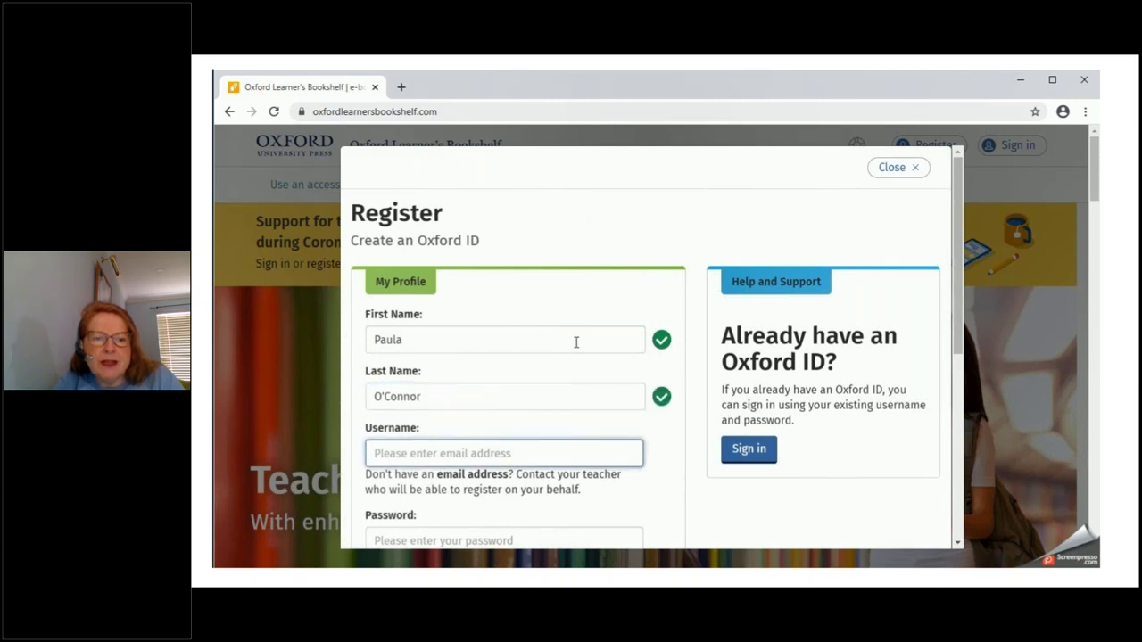
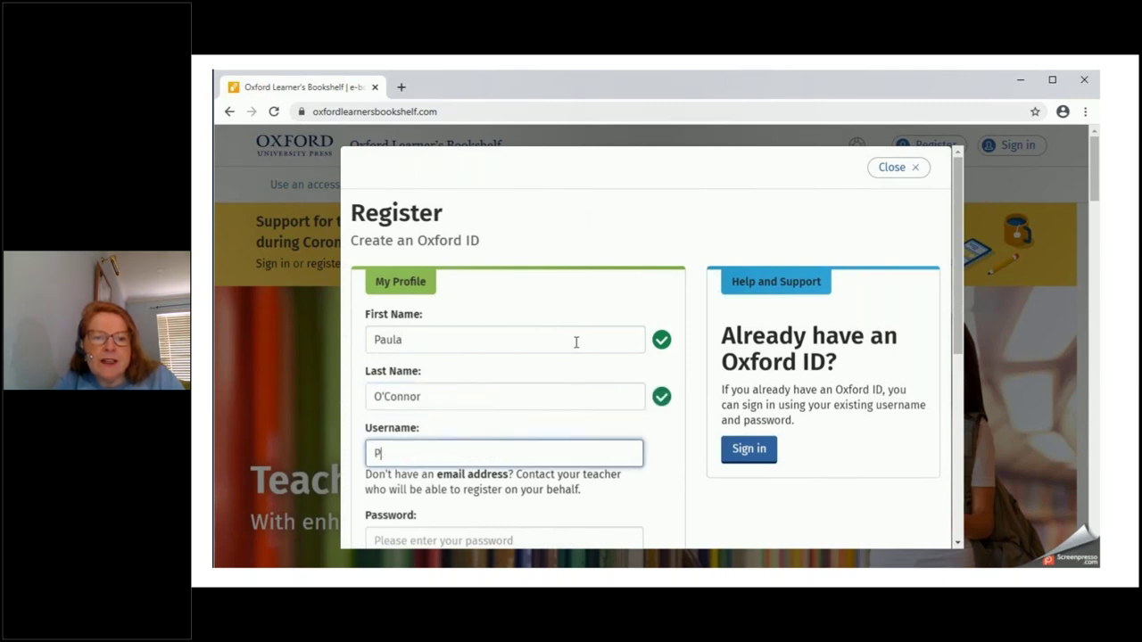
pyautogui.moveTo(953, 301); pyautogui.dragTo(953, 368)
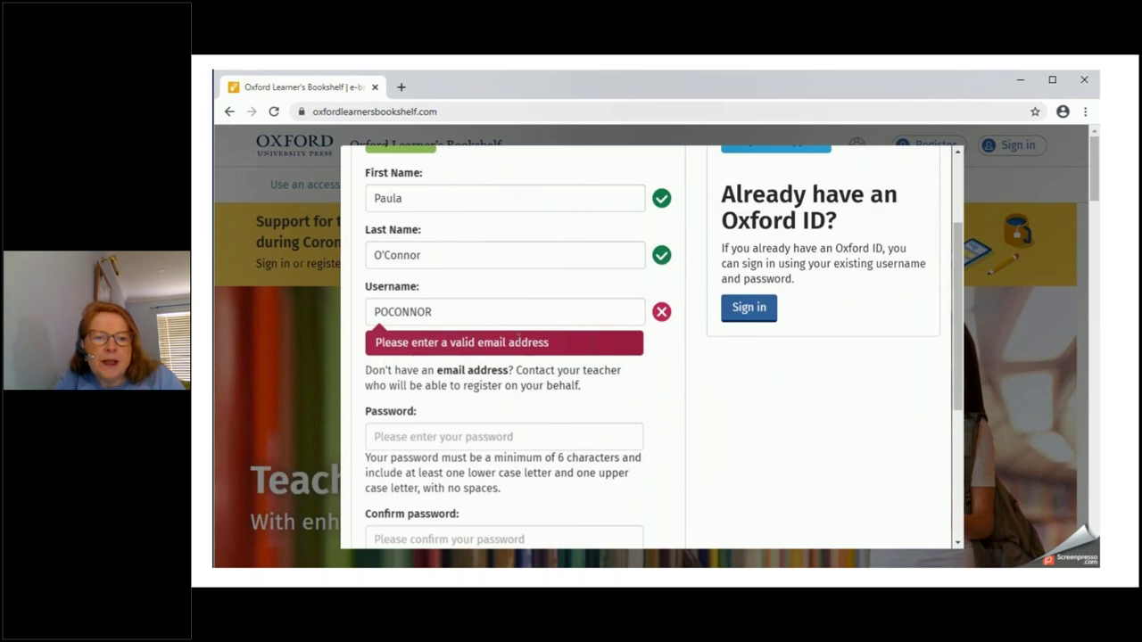
pyautogui.click(513, 310)
pyautogui.write('@nala')
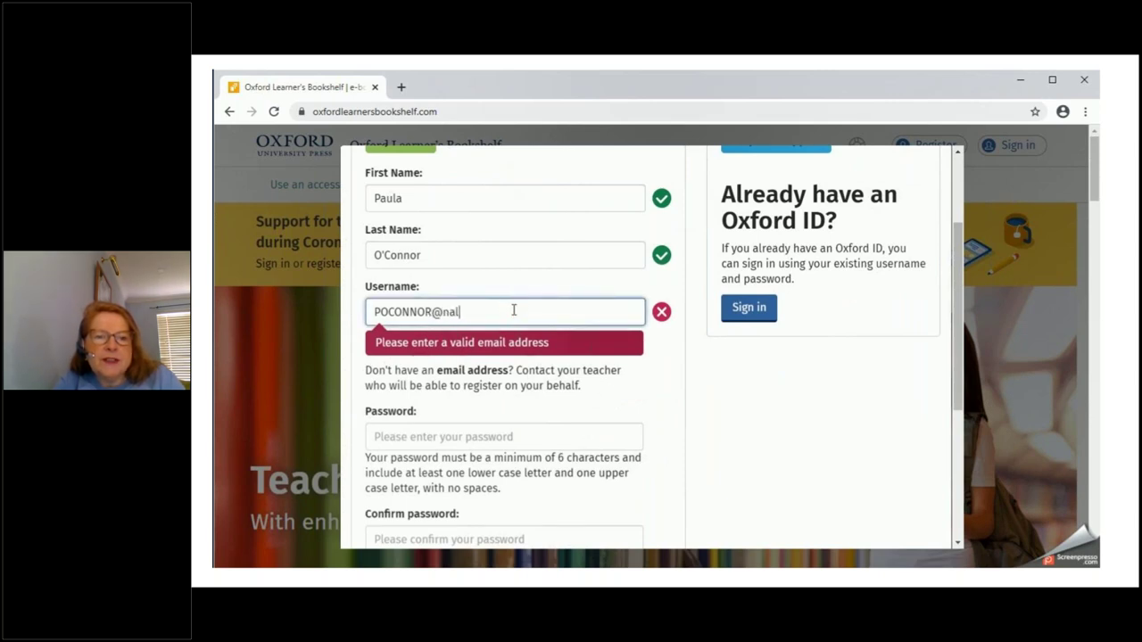
pyautogui.write('ie')
pyautogui.press('Tab')
pyautogui.write('•••')
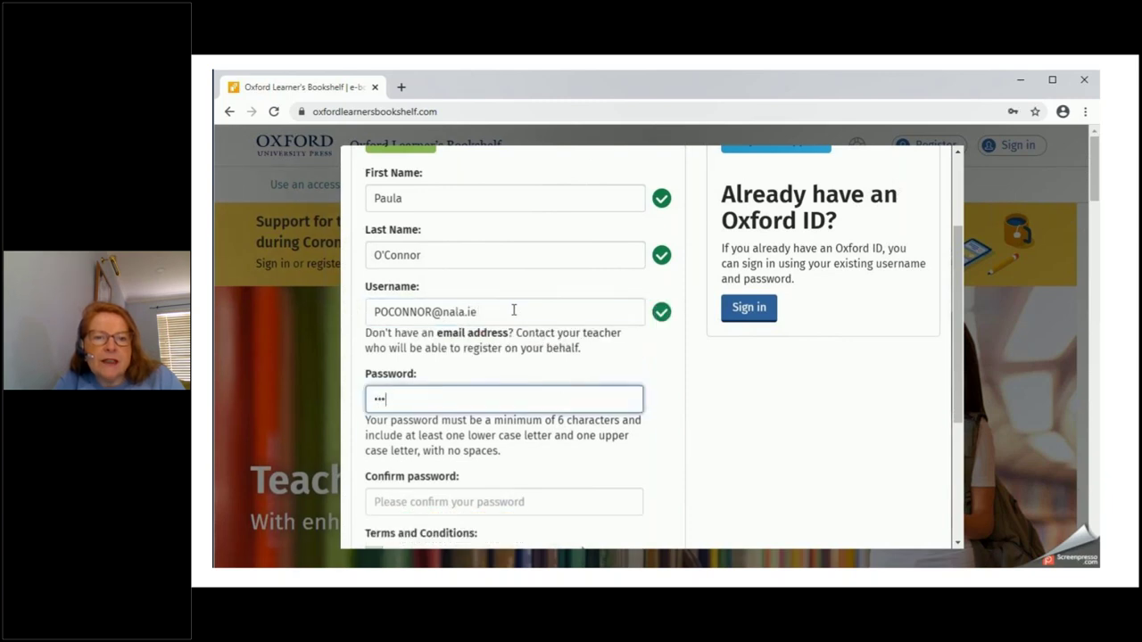
pyautogui.write('••••••••')
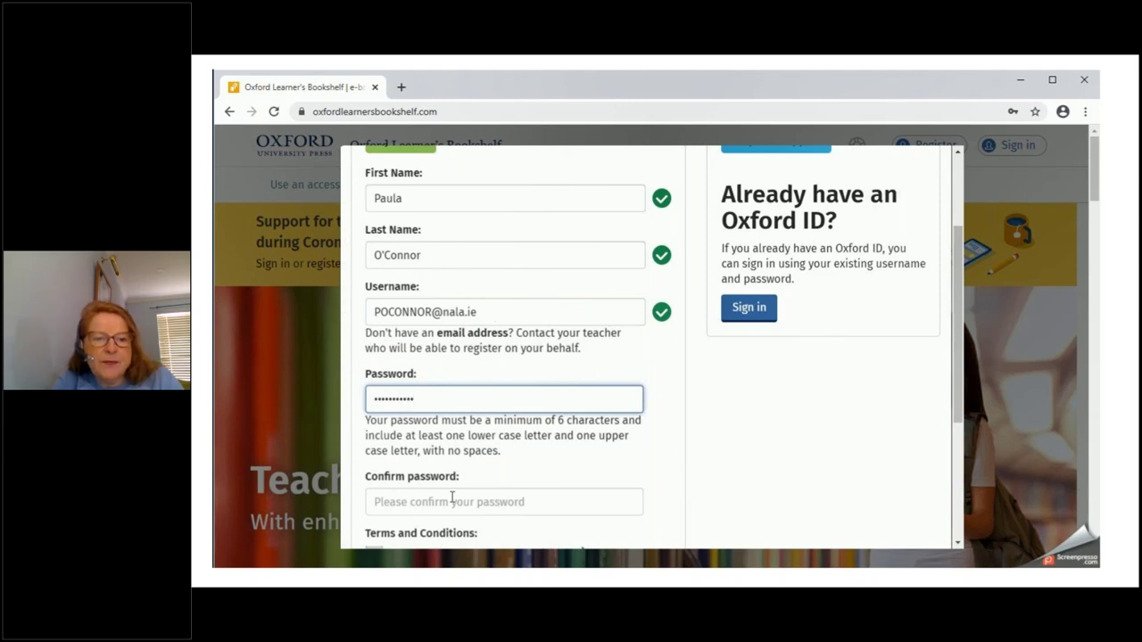
# Confirm the password, accept the Terms and Conditions and click 'Create my account'
pyautogui.scroll(-2, 961, 385)
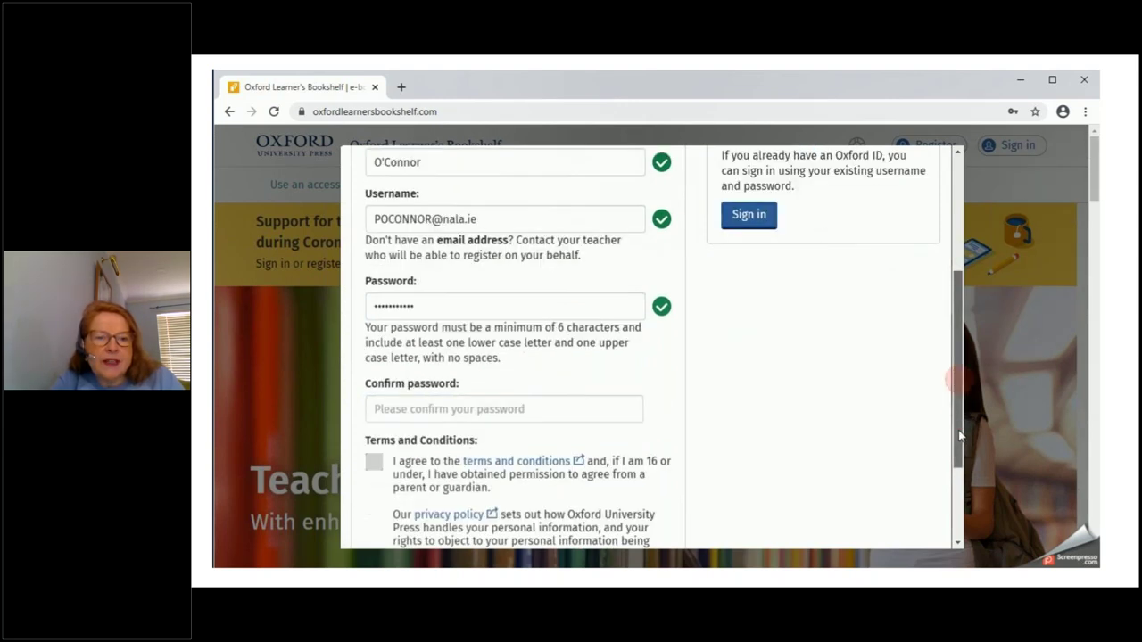
pyautogui.click(632, 365)
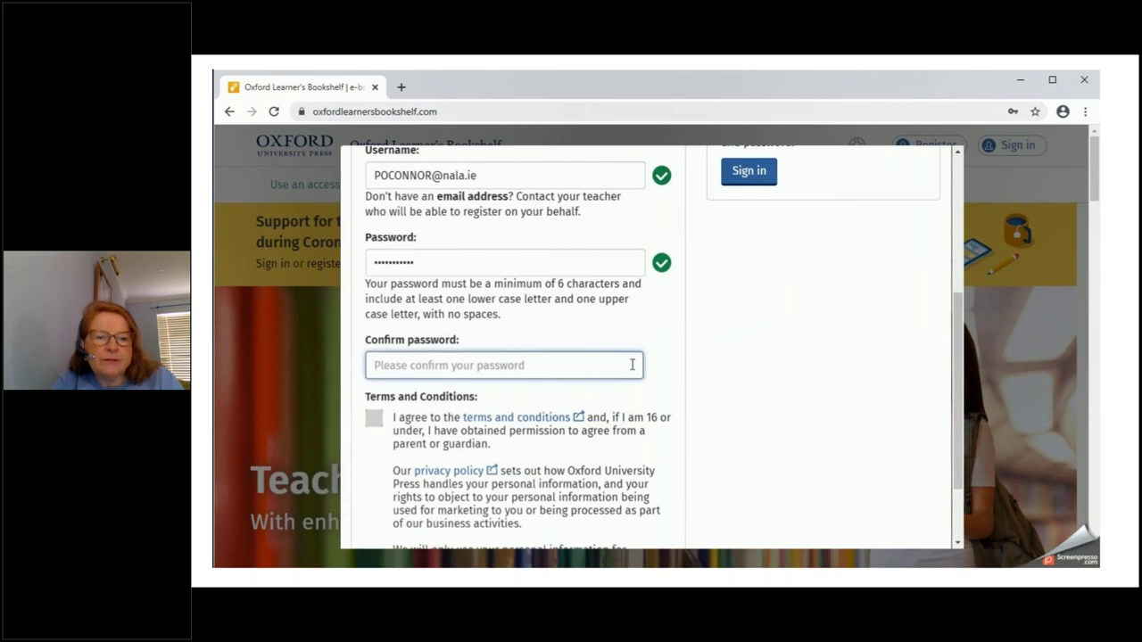
pyautogui.write('P2')
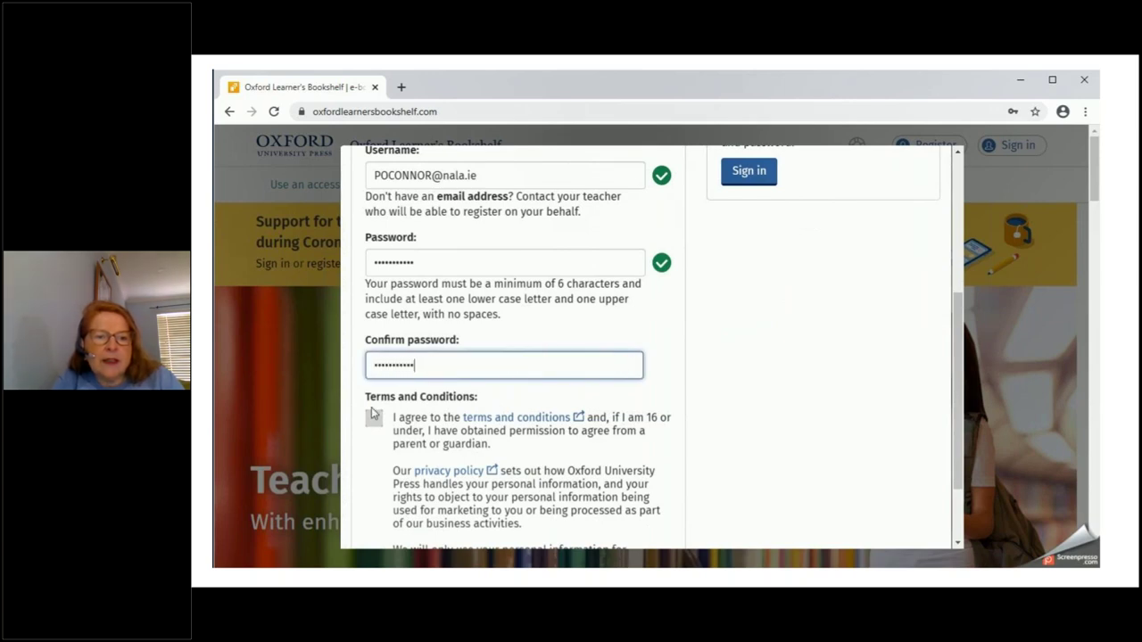
pyautogui.click(373, 418)
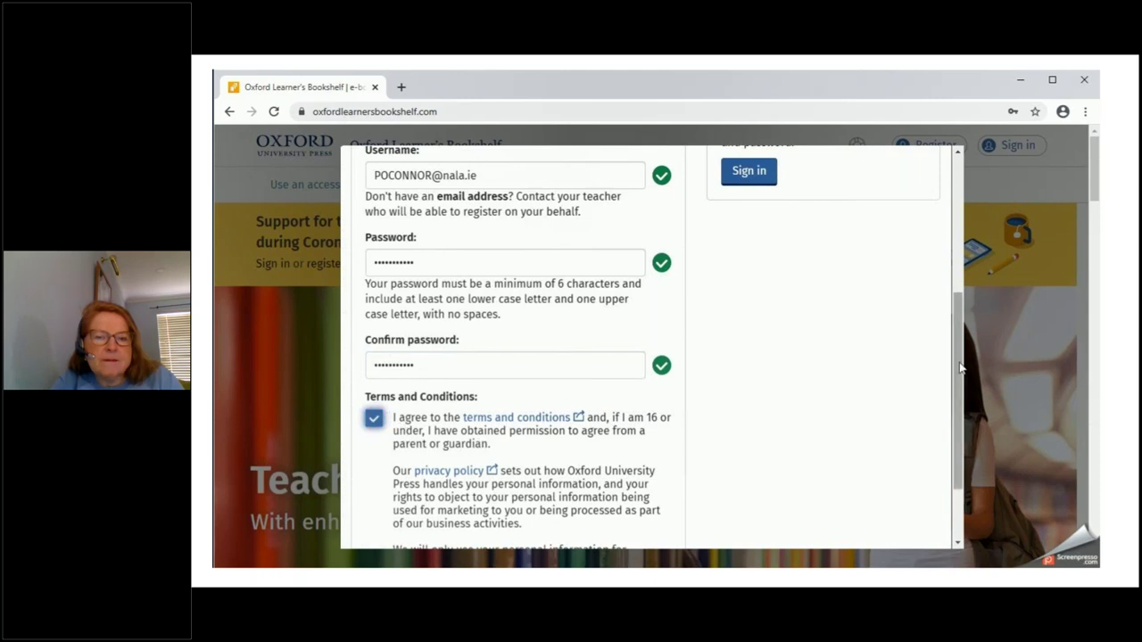
pyautogui.scroll(-2, 952, 434)
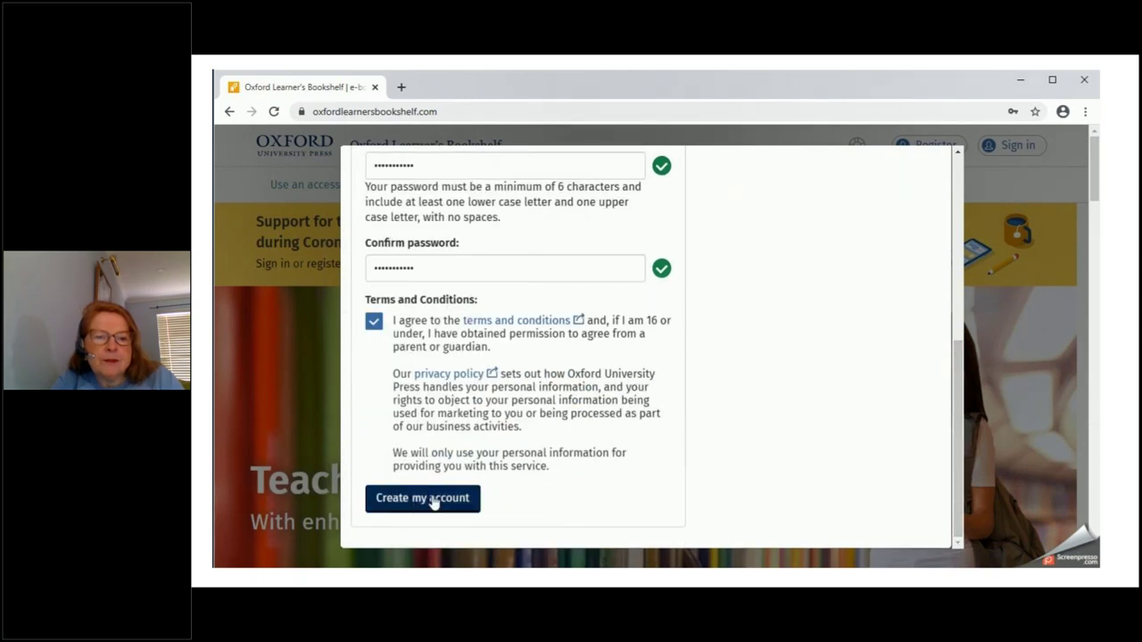
pyautogui.click(434, 500)
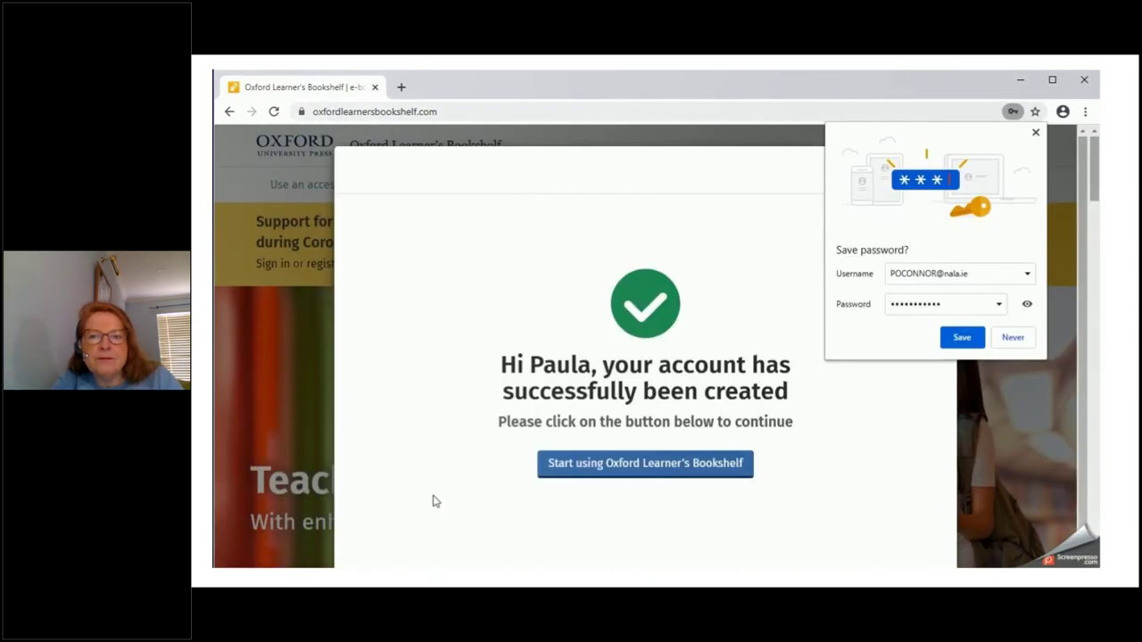
# Save the new login in Chrome and continue to 'Start using Oxford Learner's Bookshelf'
pyautogui.click(962, 339)
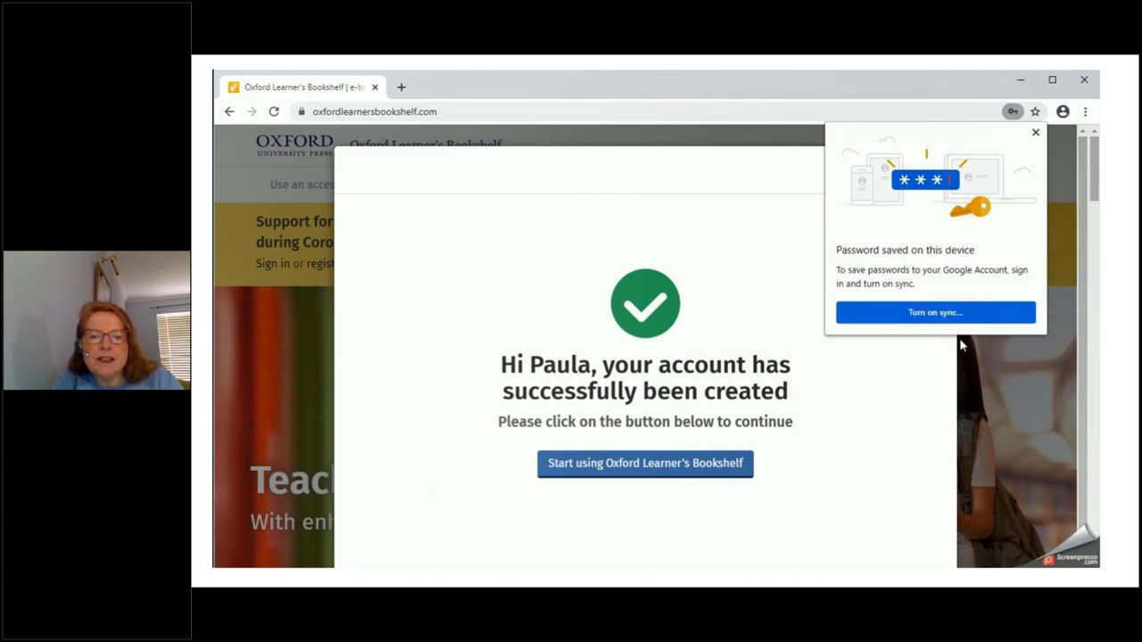
pyautogui.click(1035, 133)
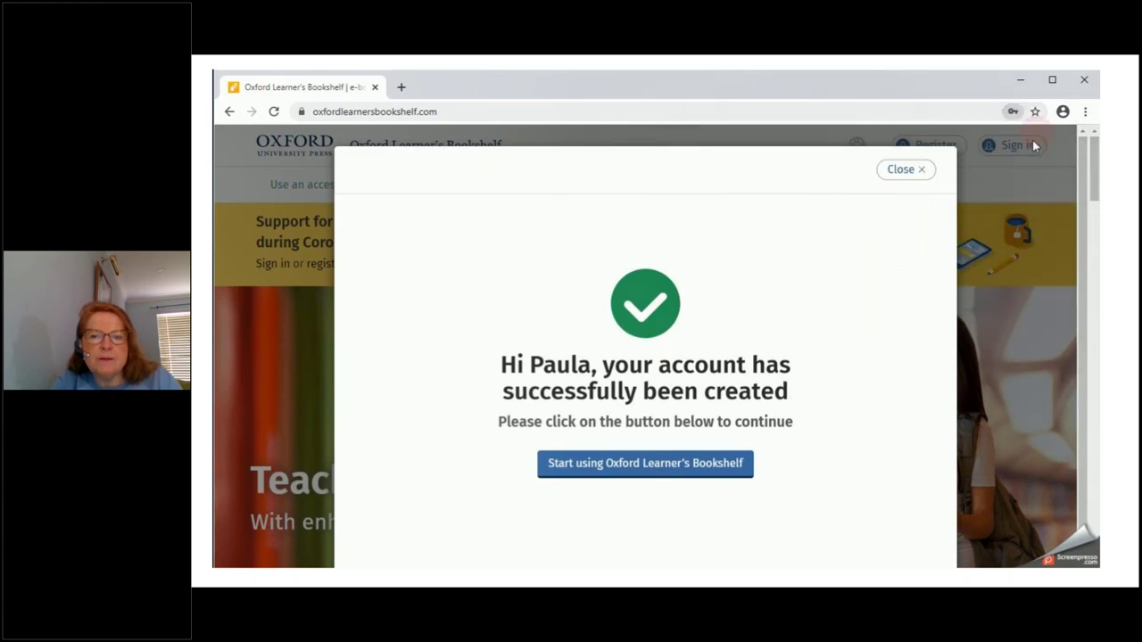
pyautogui.click(688, 470)
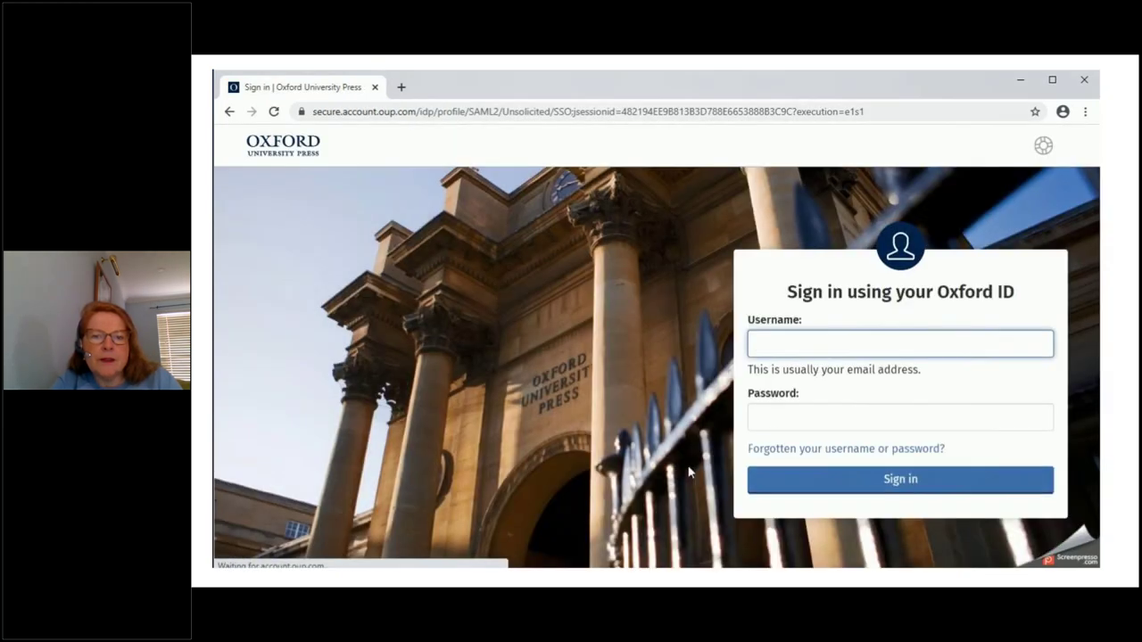
# Sign in with the new account's e-mail username and password
pyautogui.click(796, 375)
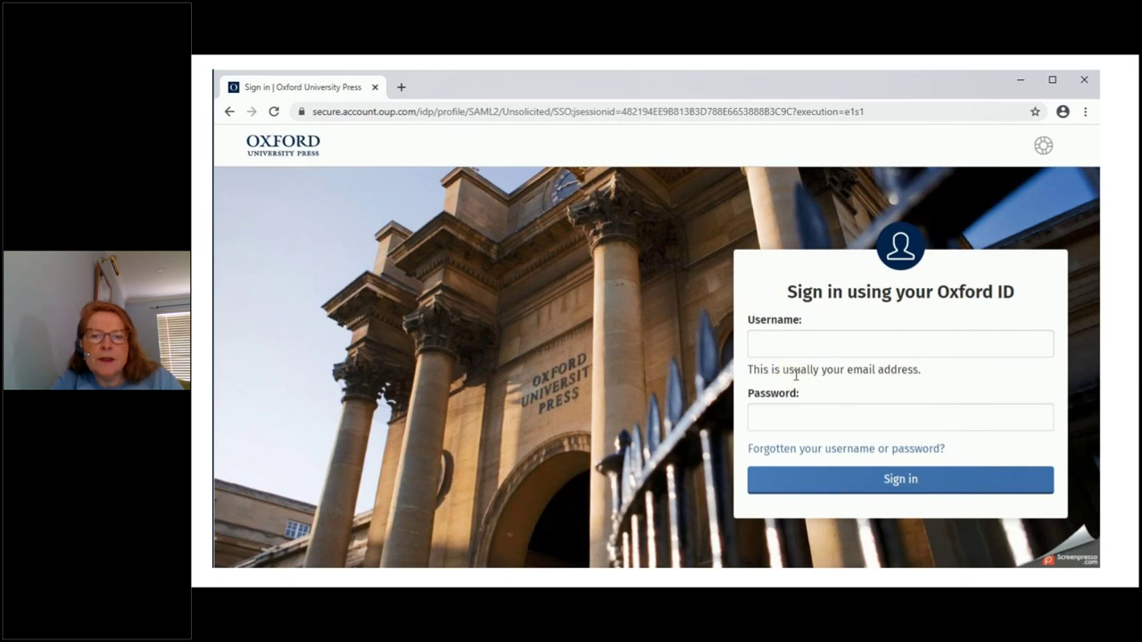
pyautogui.click(805, 344)
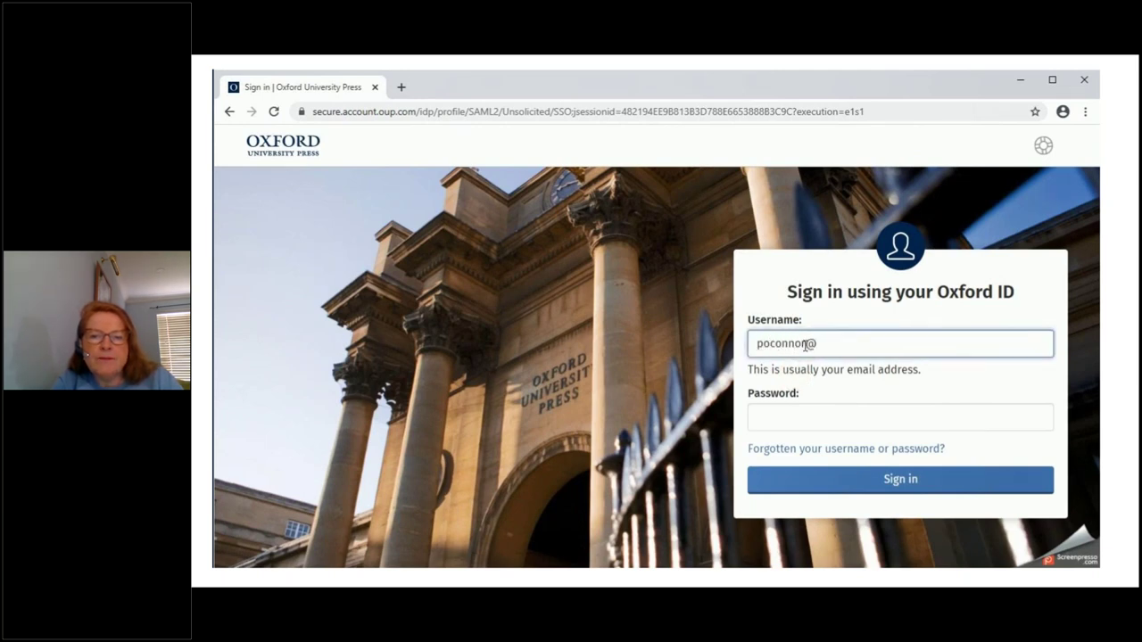
pyautogui.press('Tab')
pyautogui.write('•')
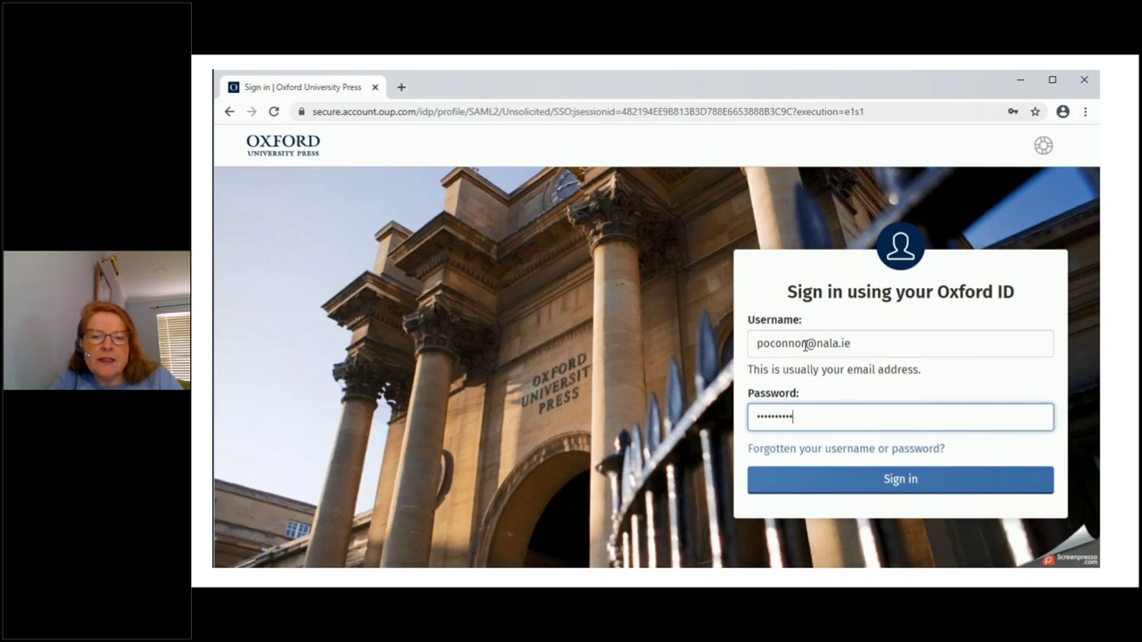
pyautogui.write('••••••••••')
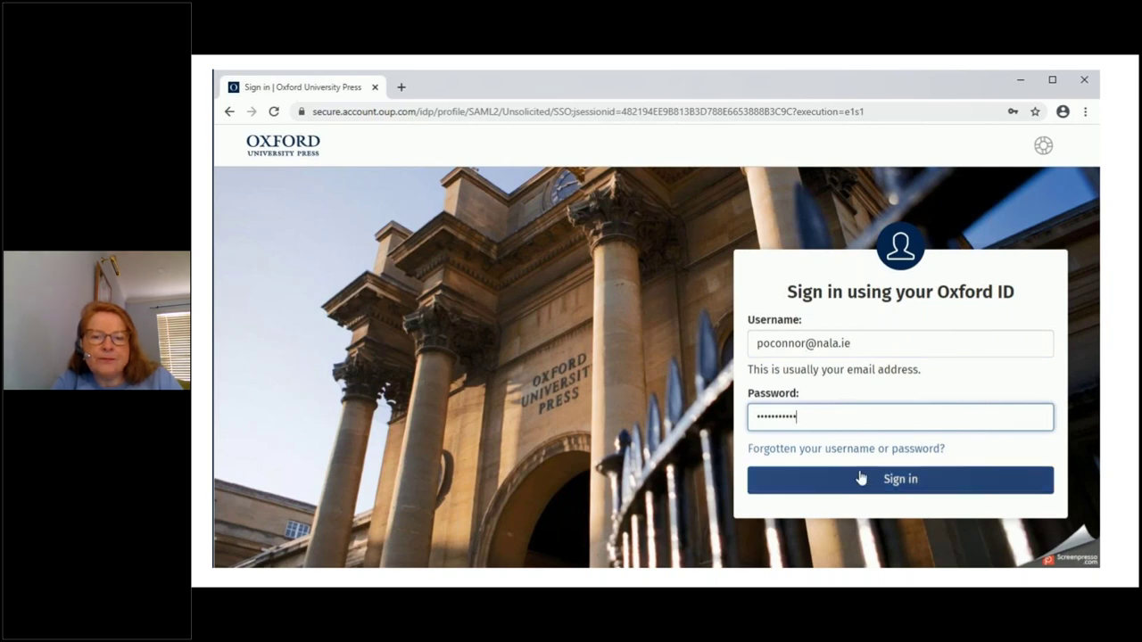
pyautogui.click(865, 479)
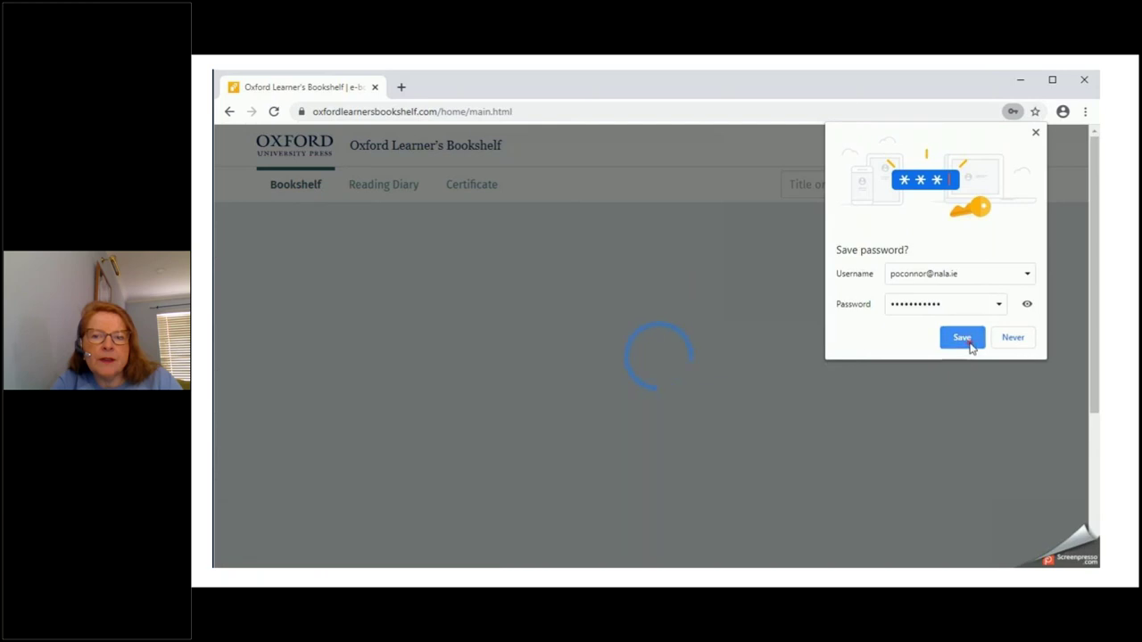
# Save the sign-in details in Chrome and add the 148 free ebooks to the bookshelf
pyautogui.click(963, 338)
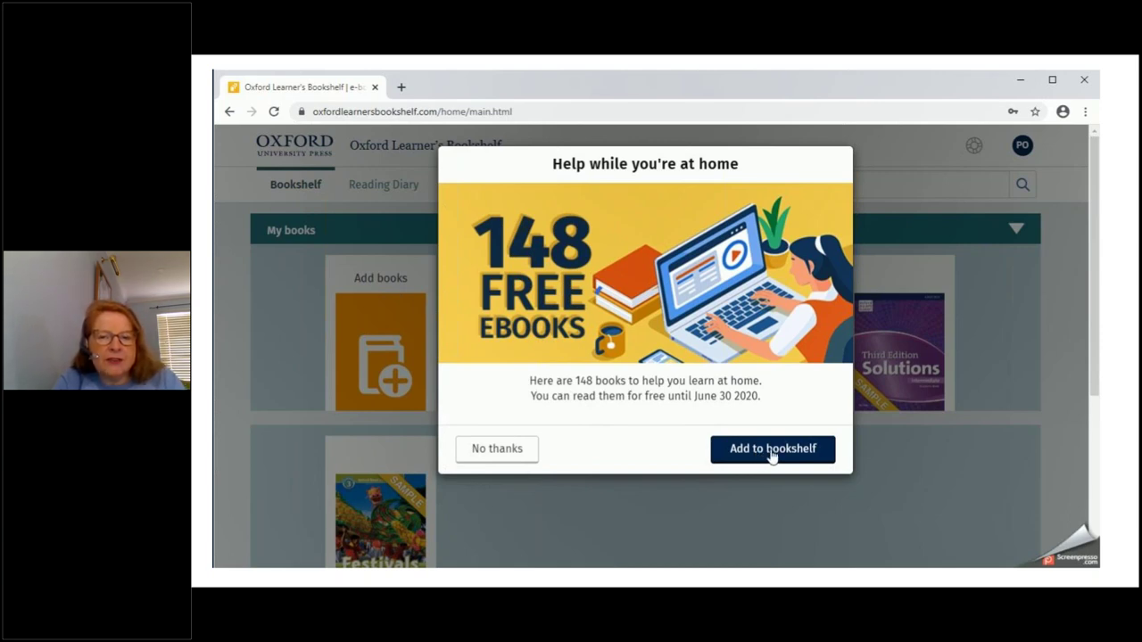
pyautogui.click(772, 455)
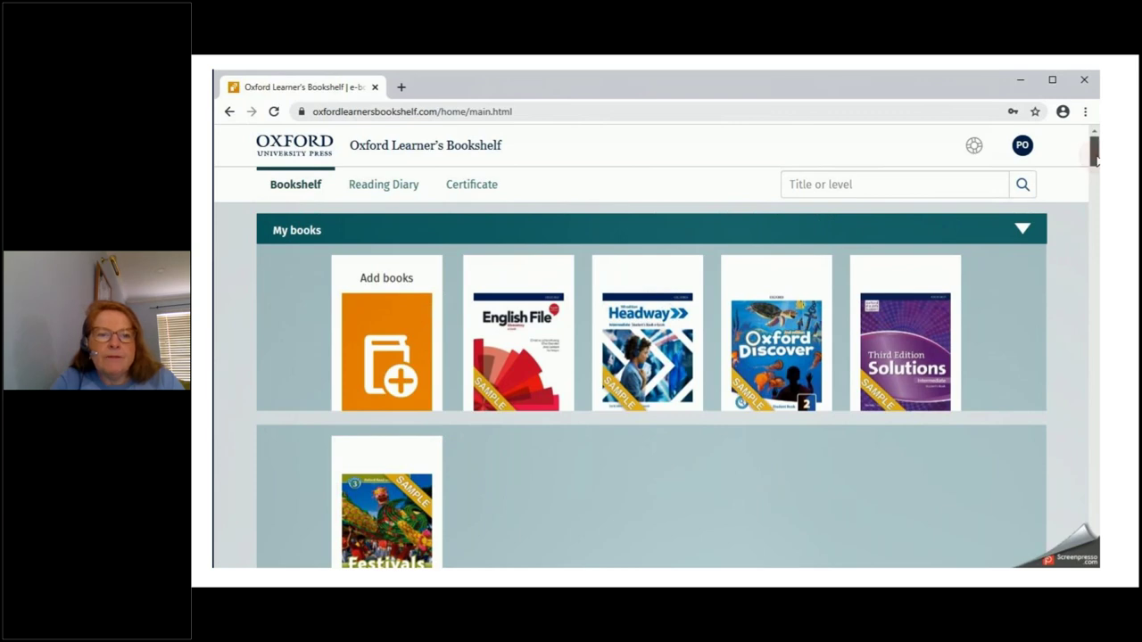
# Scroll the bookshelf down to the Oxford Readers Collection – A1 row showing Last Chance
pyautogui.scroll(-1, 1094, 158)
pyautogui.scroll(-1, 1096, 160)
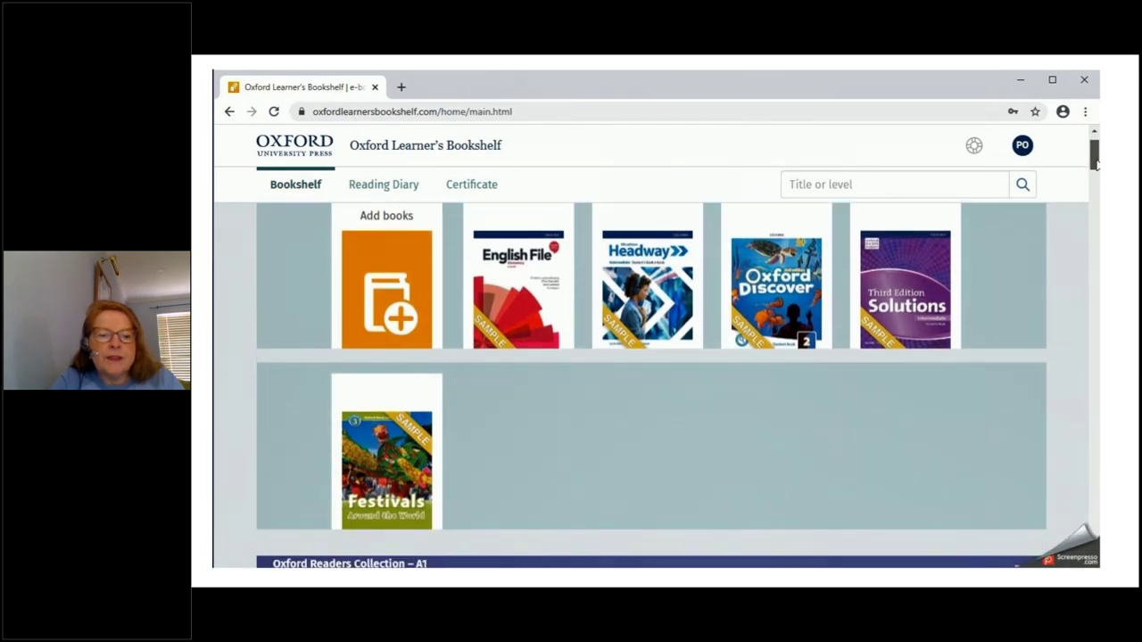
pyautogui.scroll(-3, 1096, 162)
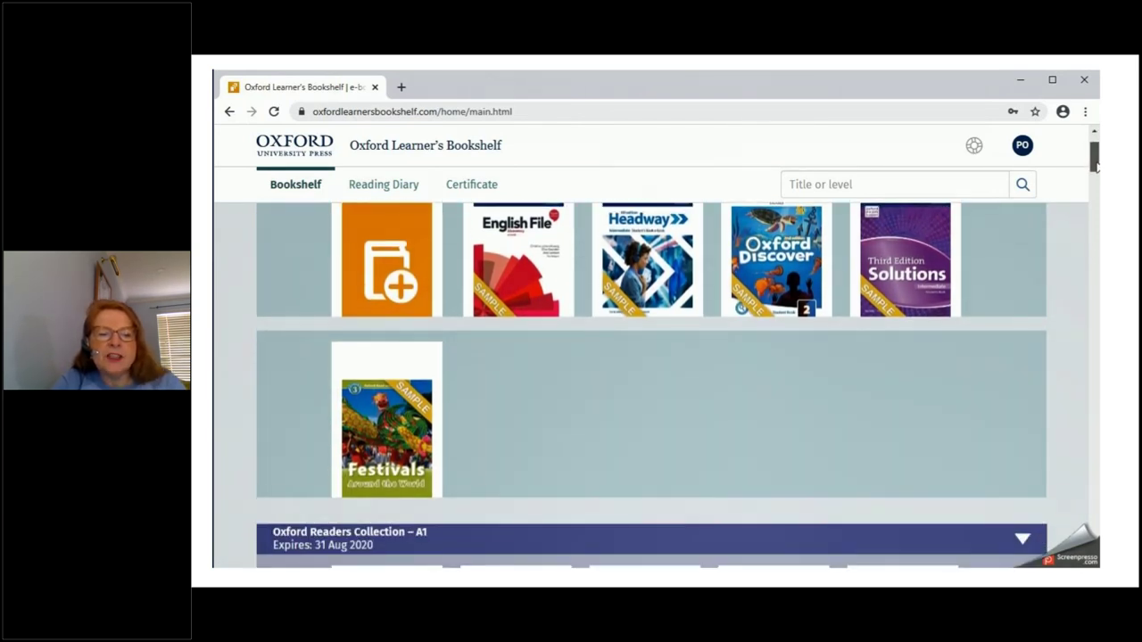
pyautogui.scroll(-4, 1096, 169)
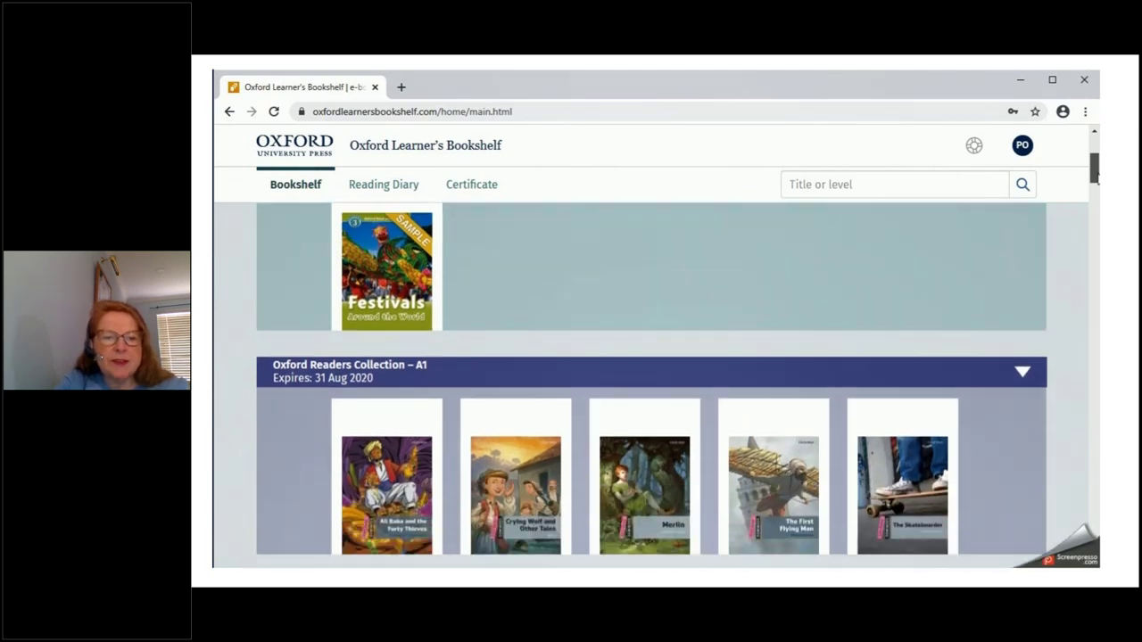
pyautogui.scroll(-1, 1096, 174)
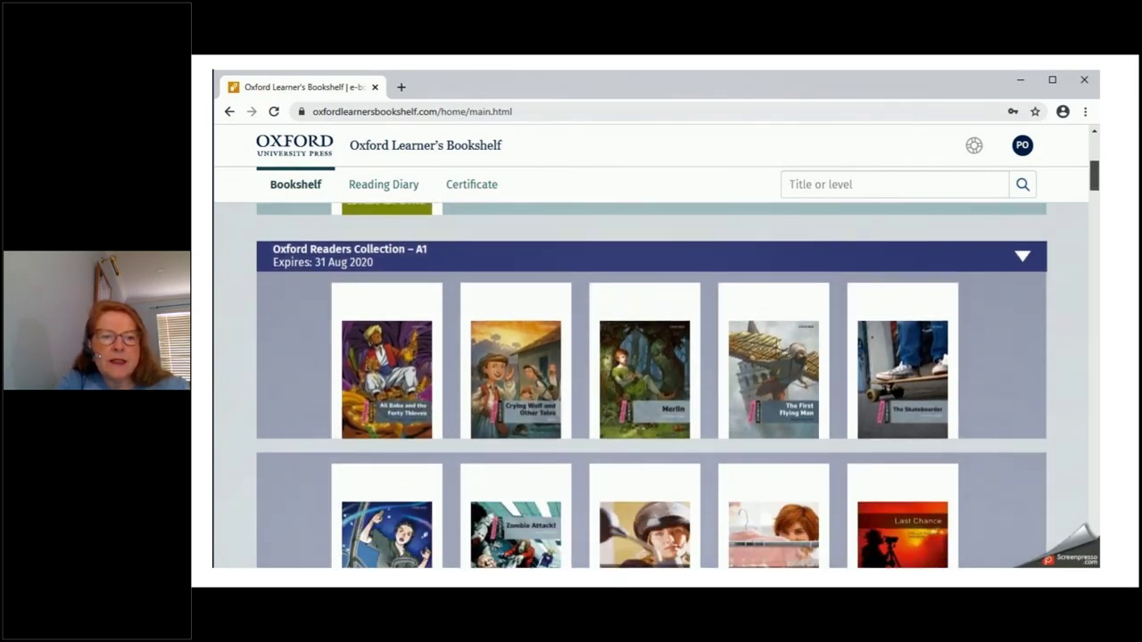
pyautogui.scroll(-10, 1095, 174)
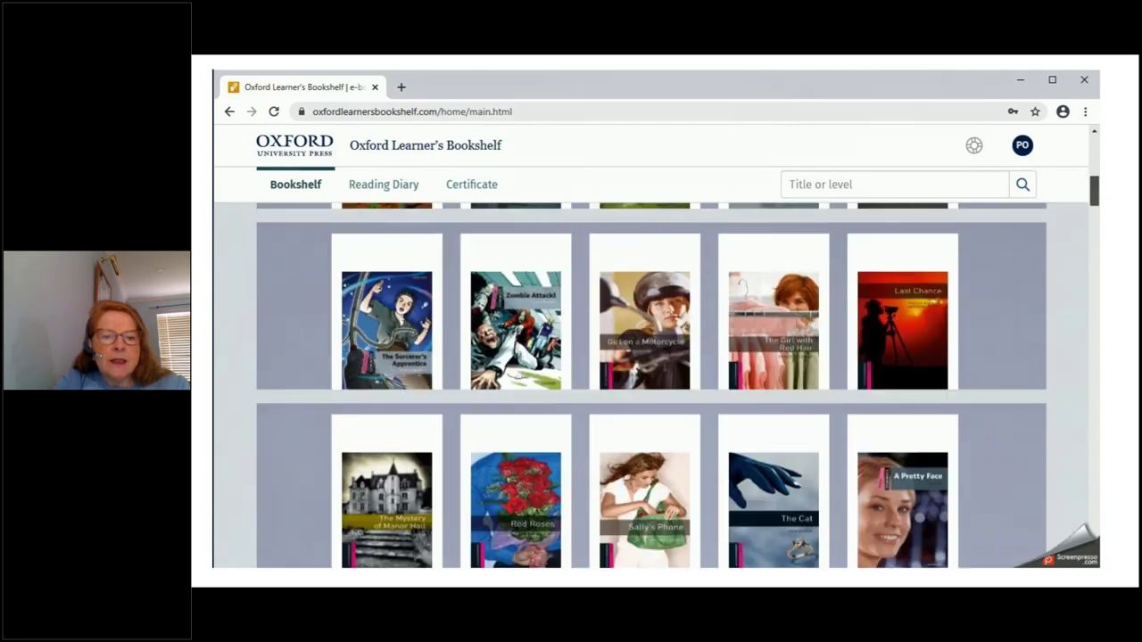
pyautogui.scroll(-9, 651, 385)
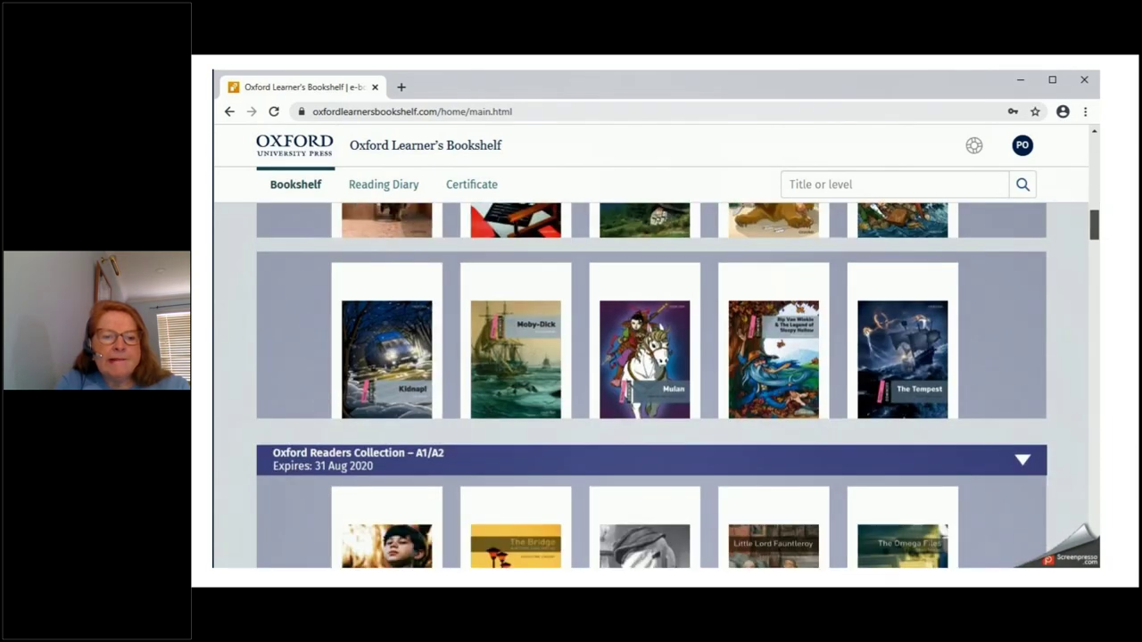
pyautogui.scroll(-5, 651, 385)
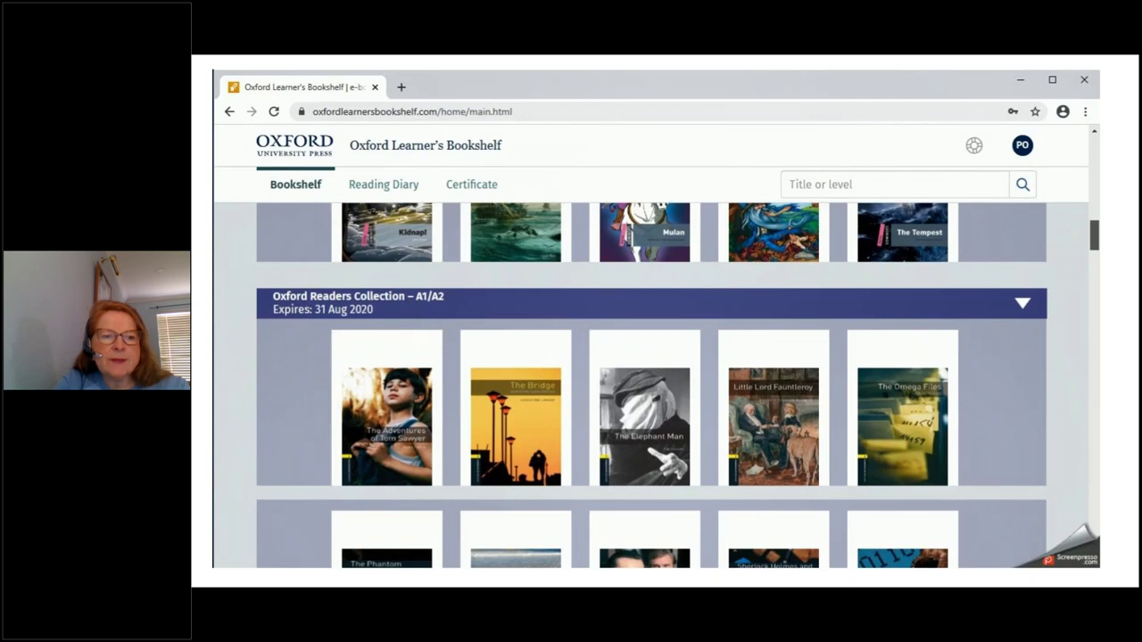
pyautogui.scroll(-14, 651, 385)
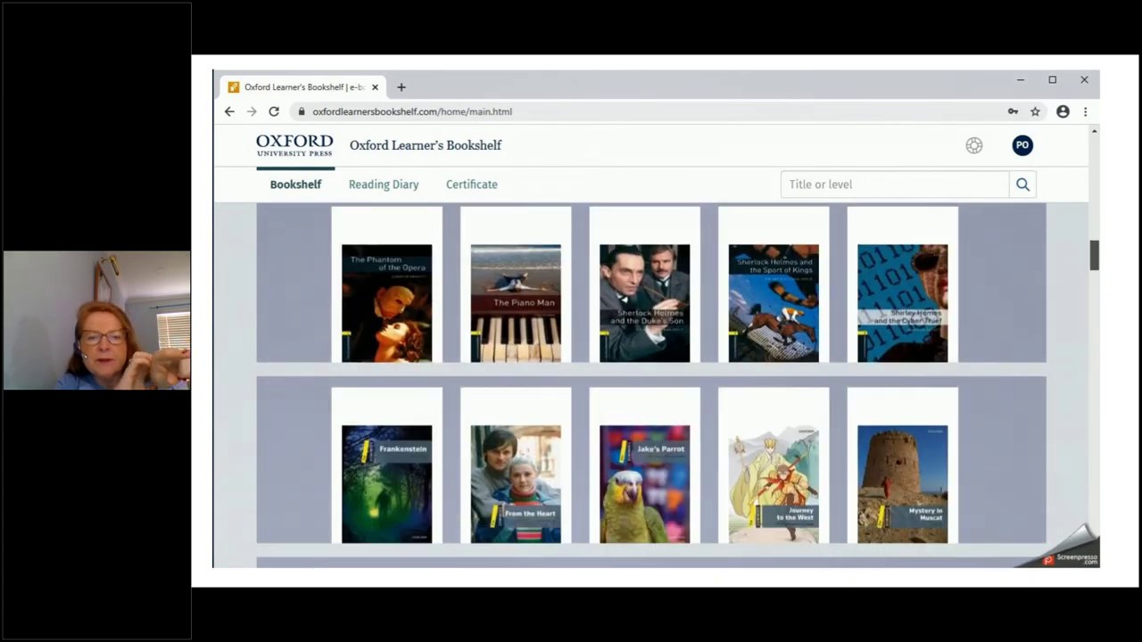
pyautogui.scroll(-5, 652, 385)
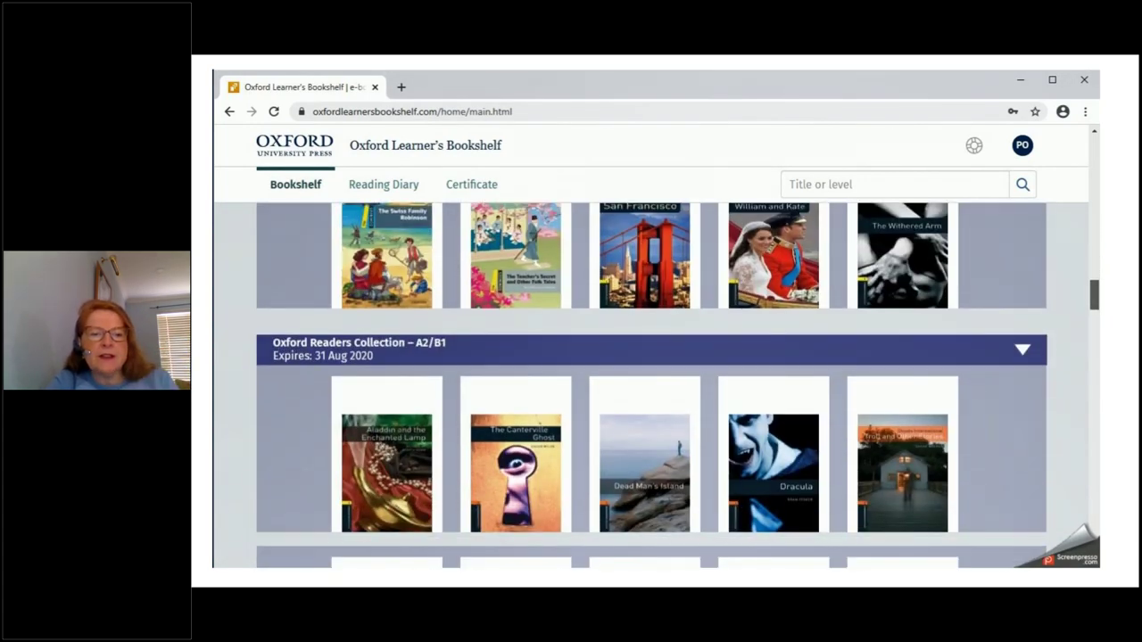
pyautogui.scroll(-14, 651, 385)
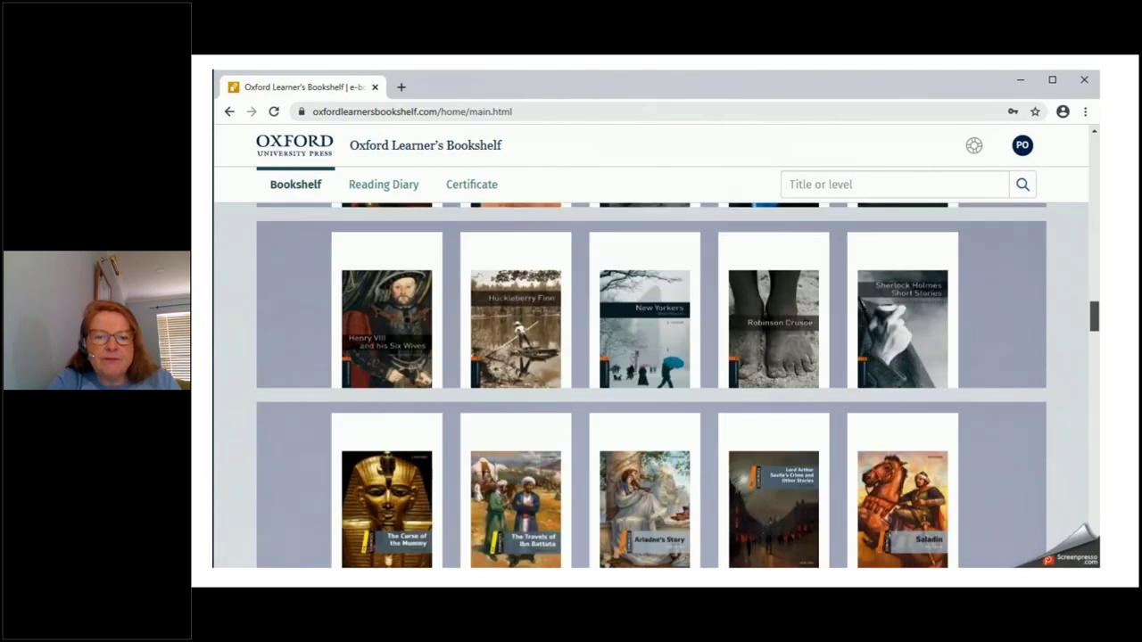
pyautogui.scroll(-15, 652, 385)
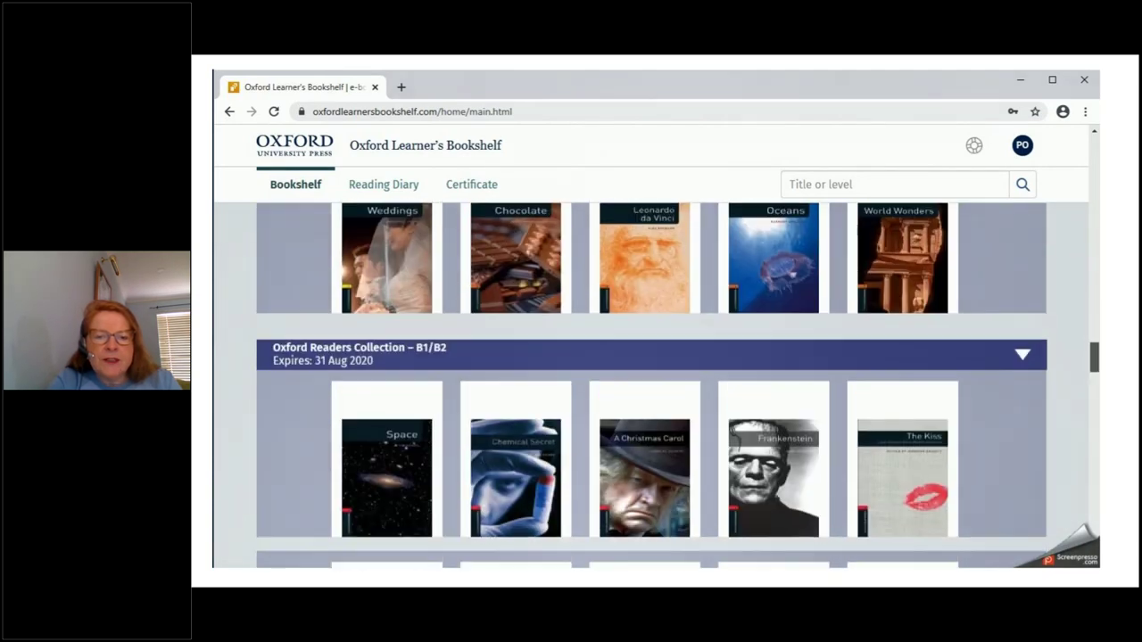
pyautogui.scroll(-8, 651, 385)
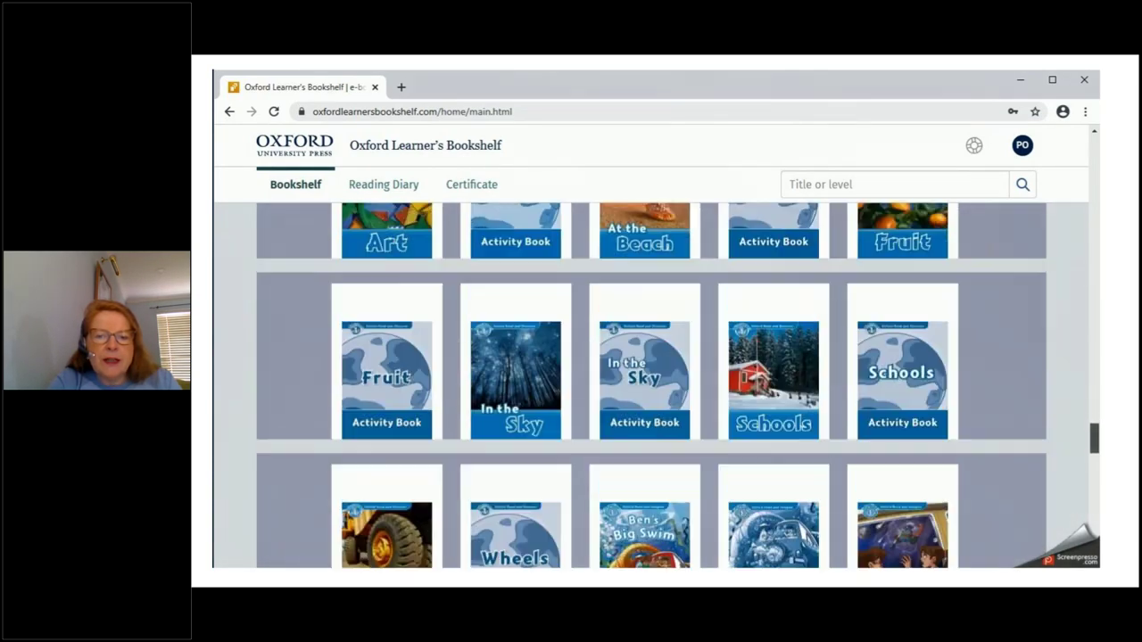
pyautogui.scroll(10, 651, 385)
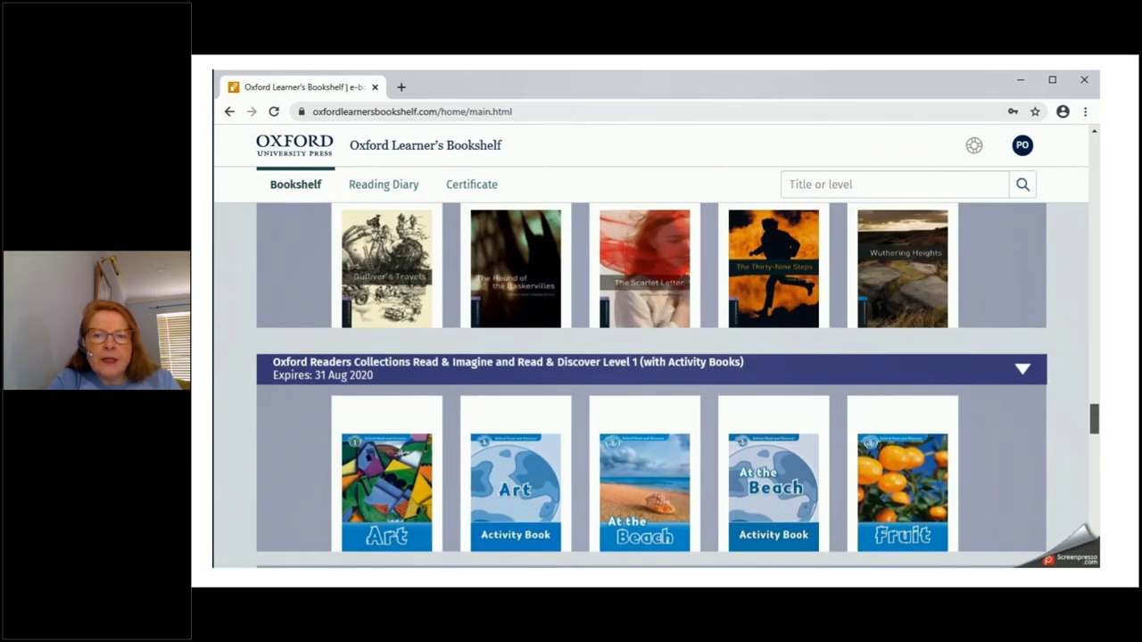
pyautogui.scroll(15, 651, 385)
pyautogui.scroll(15, 651, 384)
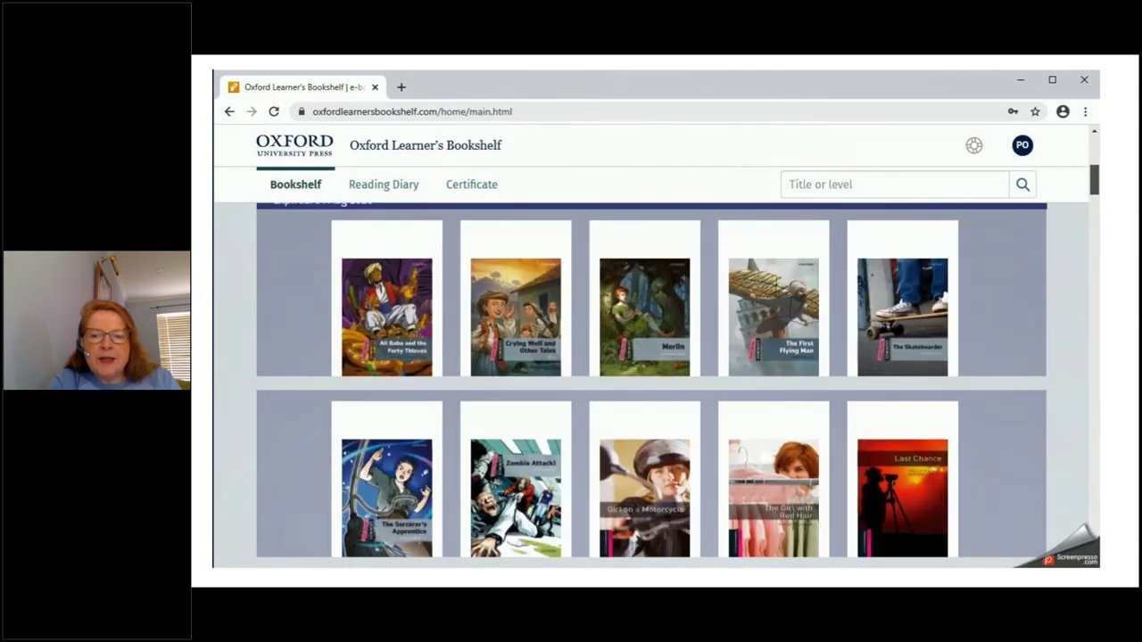
pyautogui.scroll(2, 652, 385)
pyautogui.scroll(-1, 652, 384)
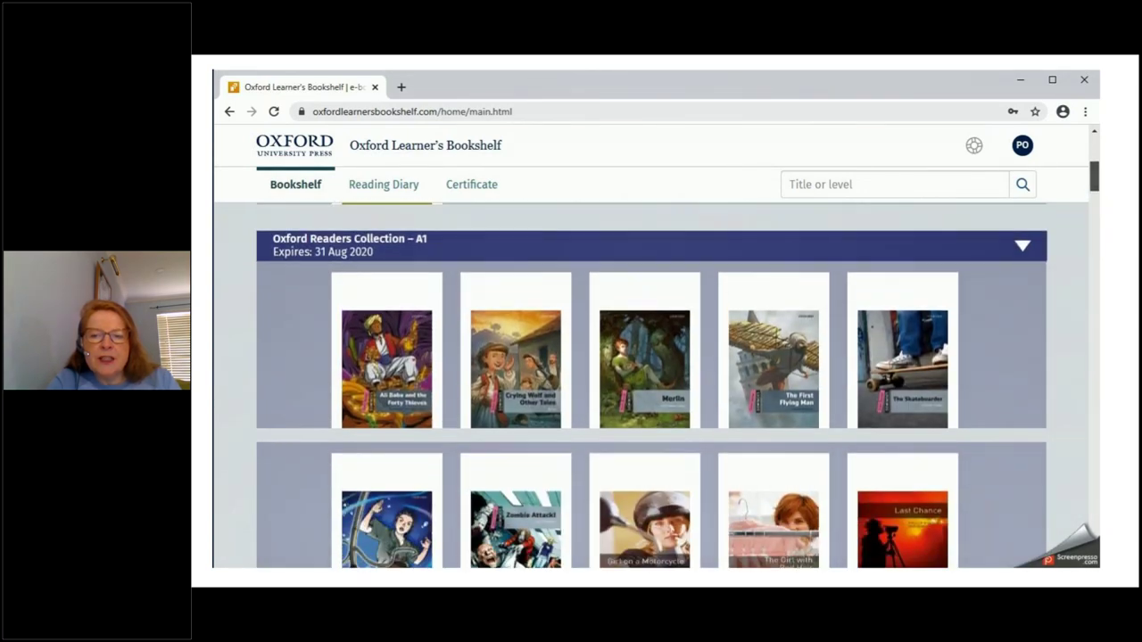
pyautogui.scroll(3, 651, 385)
pyautogui.scroll(-4, 652, 384)
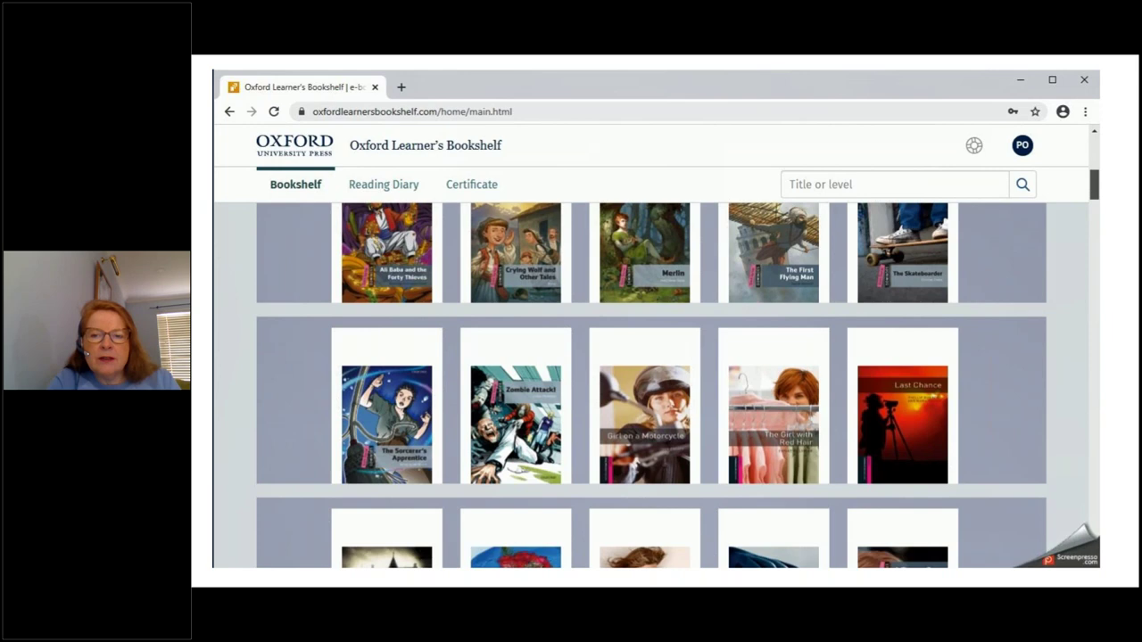
pyautogui.moveTo(924, 424)
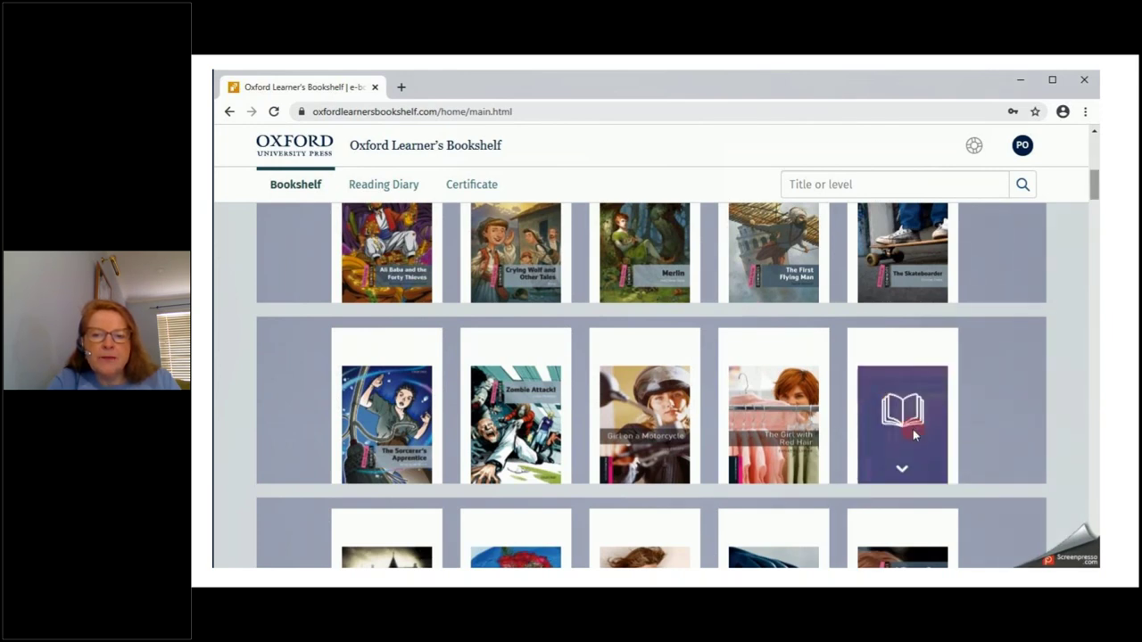
# Show Last Chance's details (CEFR A1, 1928 words) and open the ebook
pyautogui.click(902, 472)
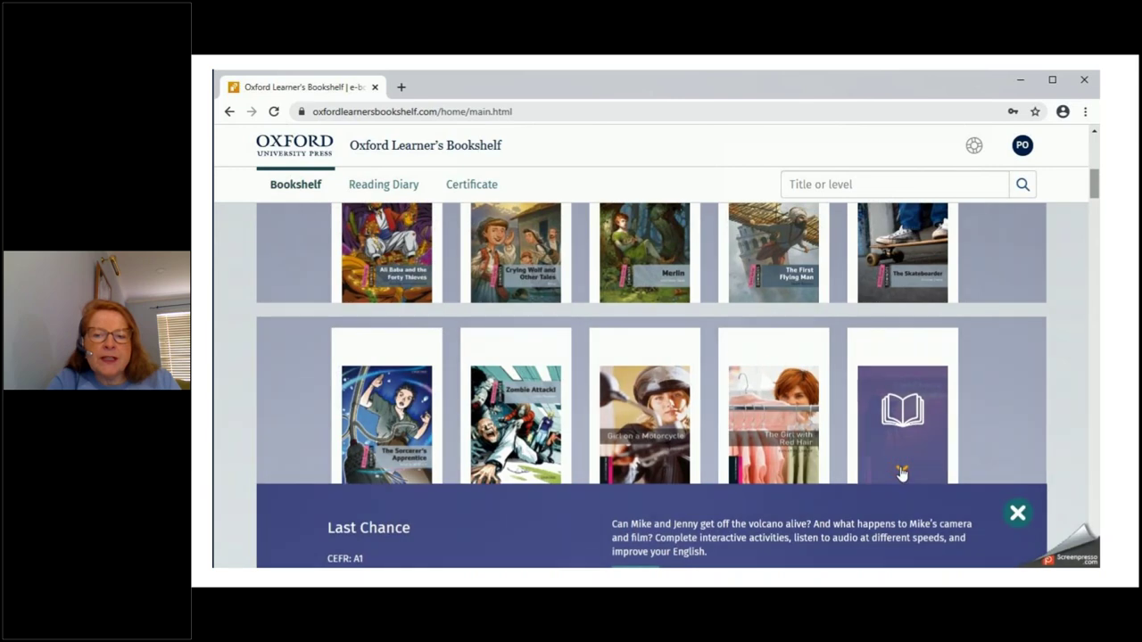
pyautogui.moveTo(1096, 191); pyautogui.dragTo(1096, 207)
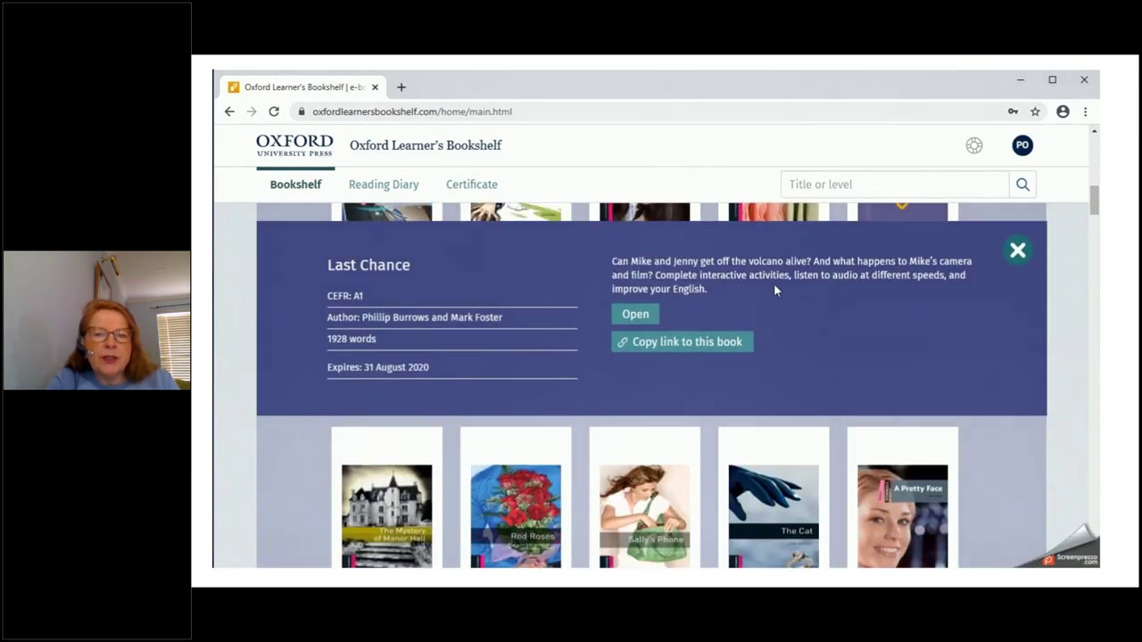
pyautogui.click(637, 315)
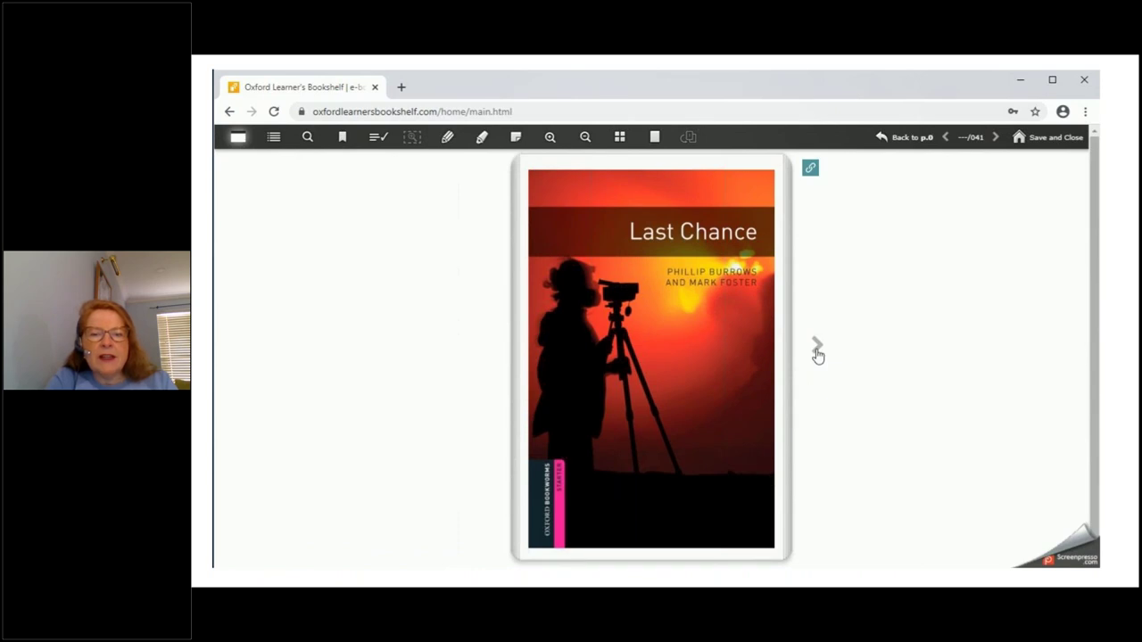
# Page forward through Last Chance until the Contents page appears
pyautogui.click(817, 348)
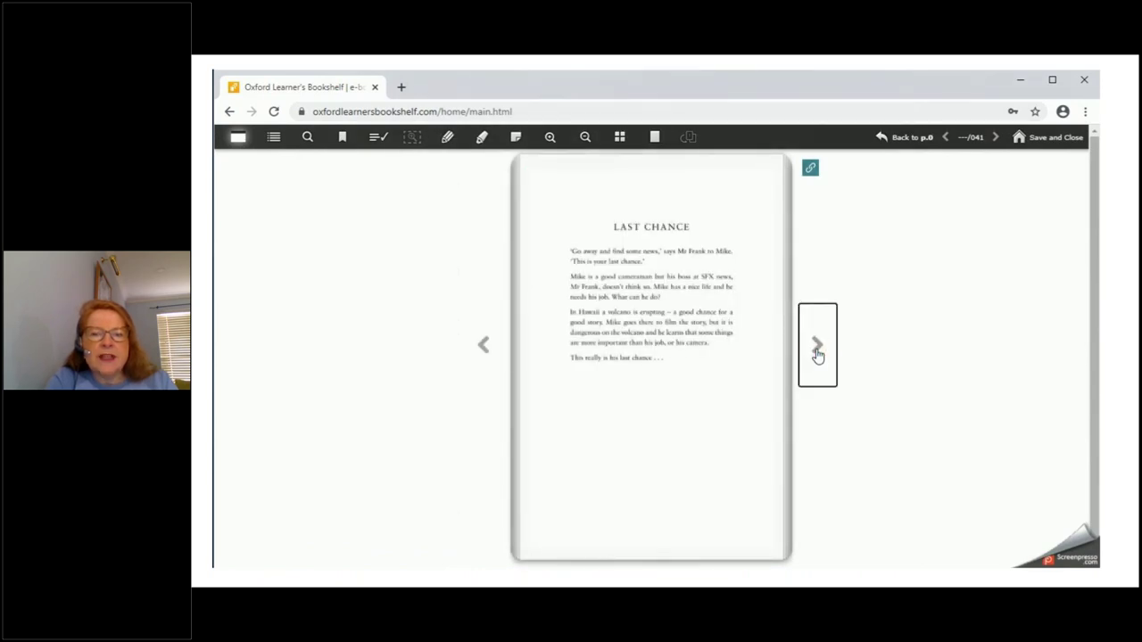
pyautogui.click(817, 348)
pyautogui.click(818, 350)
pyautogui.click(818, 349)
pyautogui.click(817, 349)
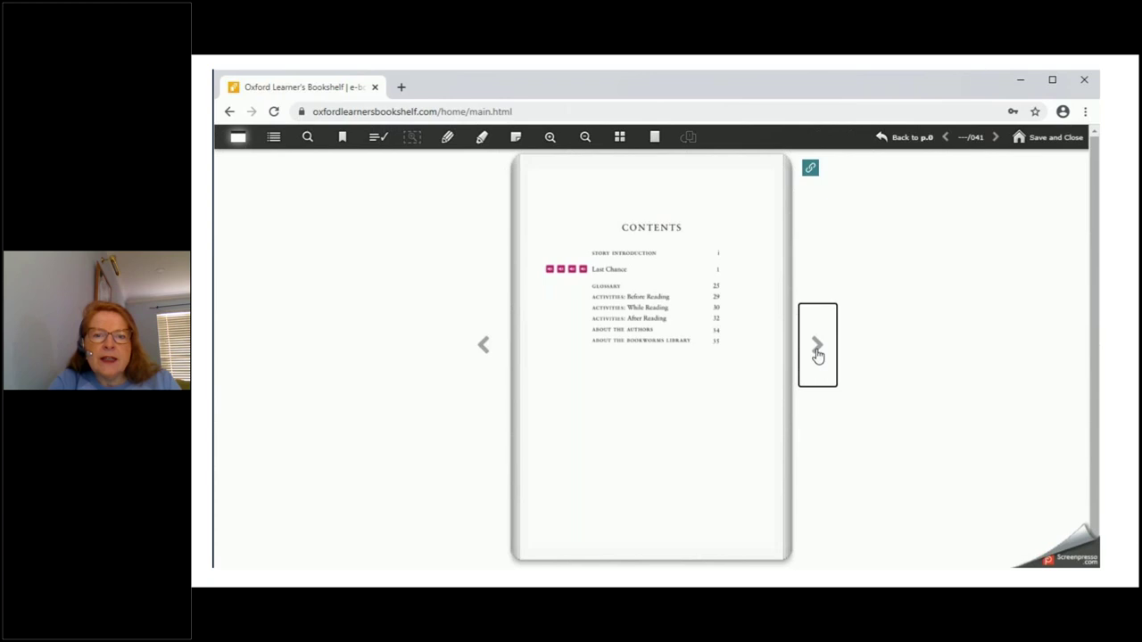
# Jump directly to page 25, the Glossary, using the page keypad
pyautogui.click(971, 139)
pyautogui.click(973, 225)
pyautogui.click(972, 261)
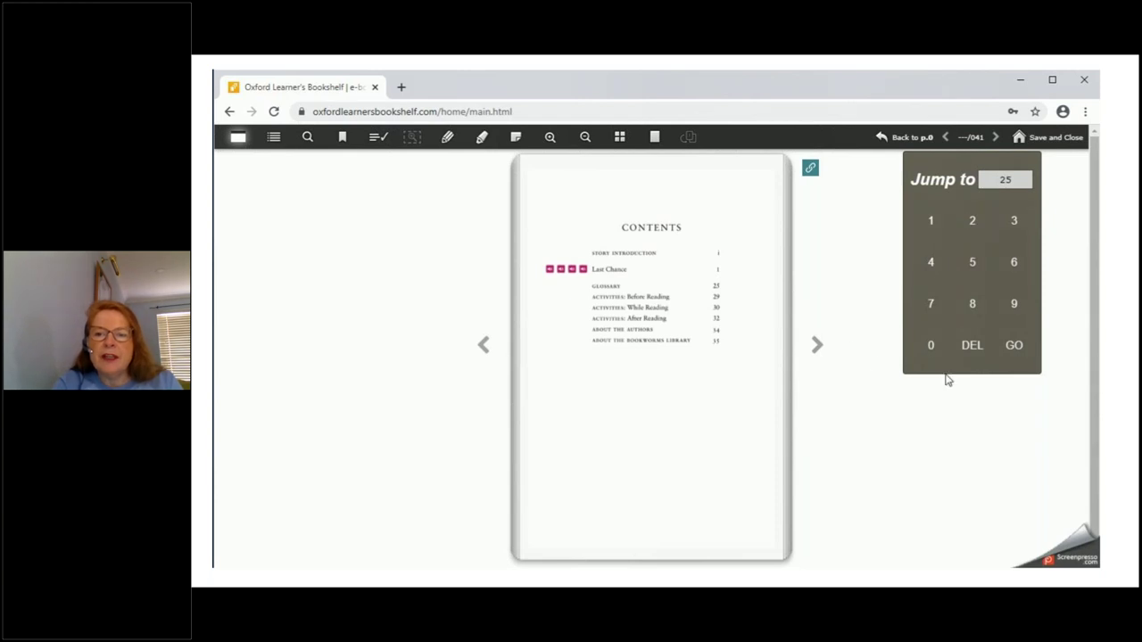
pyautogui.click(1015, 346)
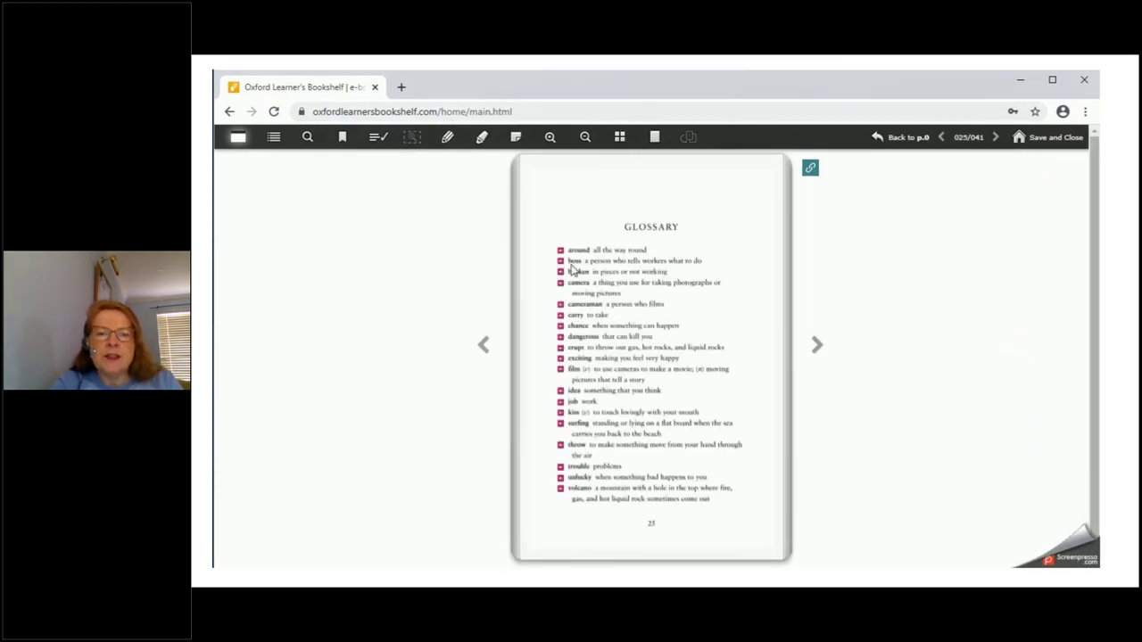
# Back on the Glossary page, play the audio for the word 'around', then close the player
pyautogui.click(817, 348)
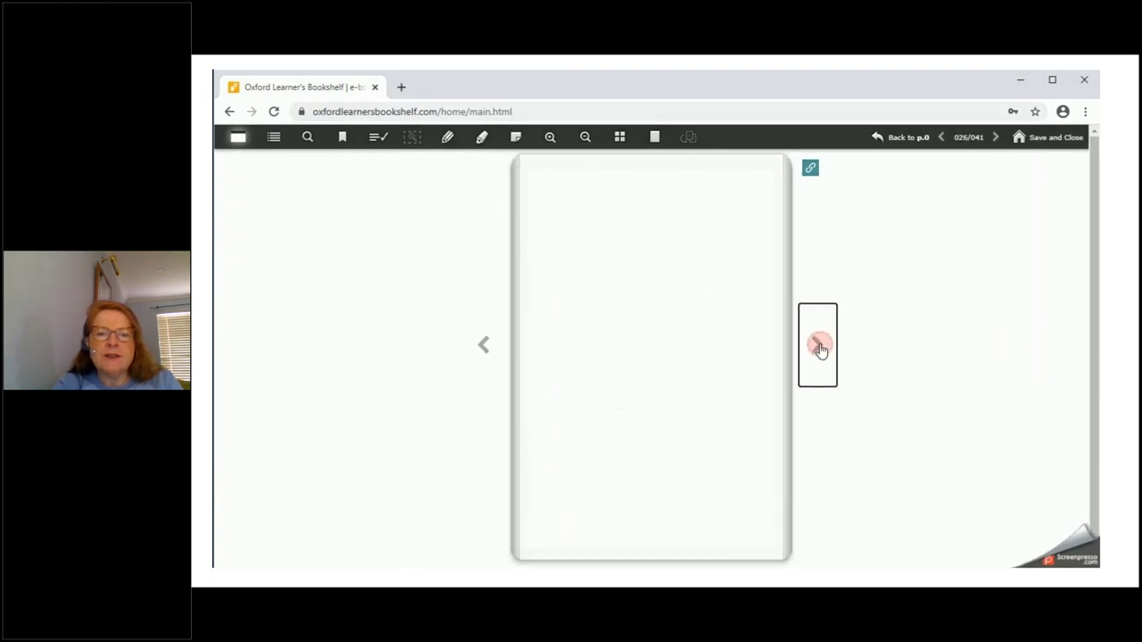
pyautogui.click(482, 349)
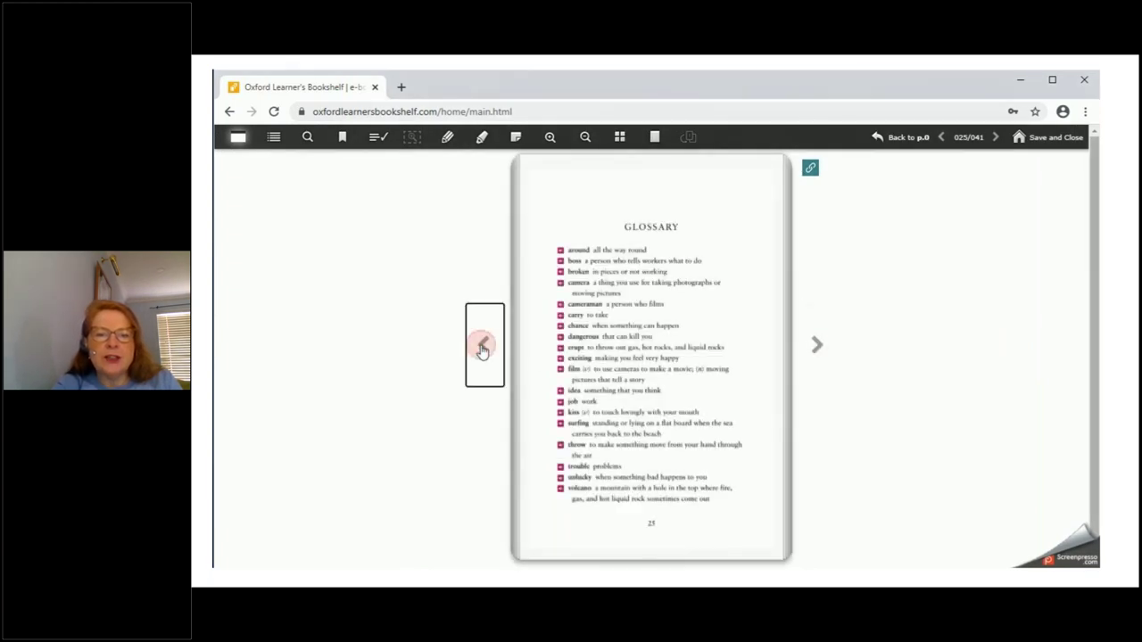
pyautogui.click(560, 252)
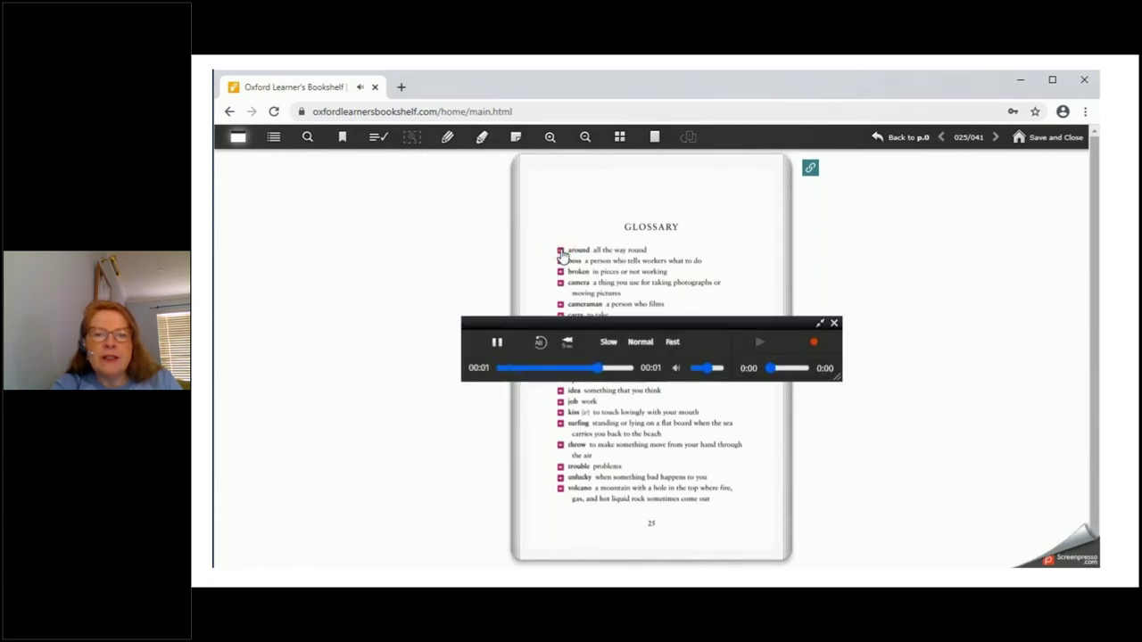
pyautogui.click(834, 324)
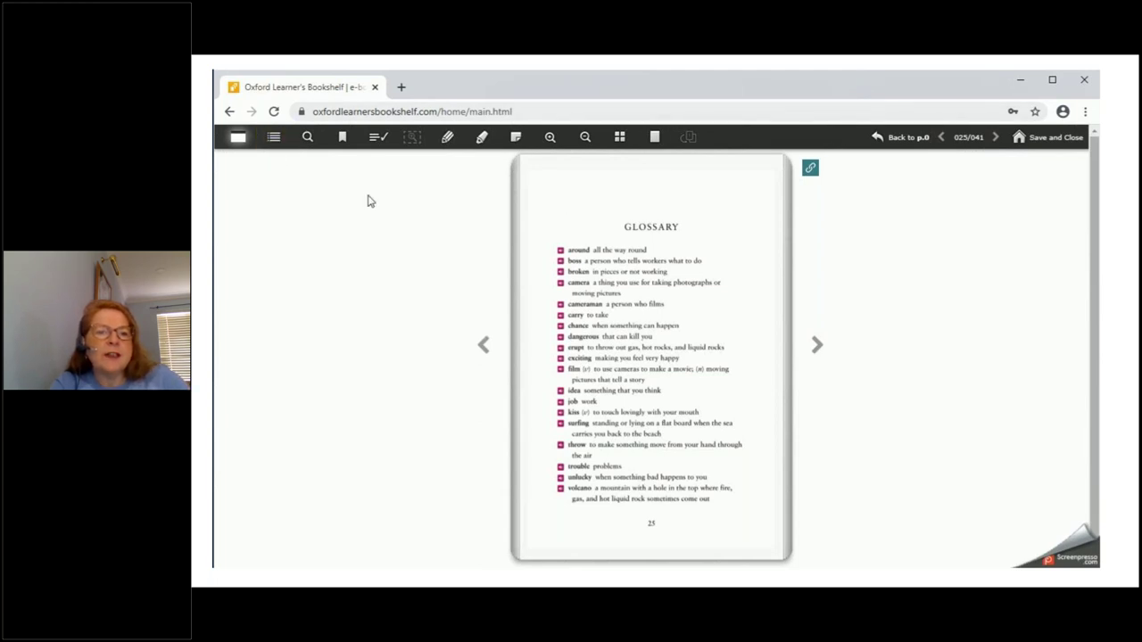
# Open the page-thumbnail contents panel and go to the book's Contents page
pyautogui.click(238, 140)
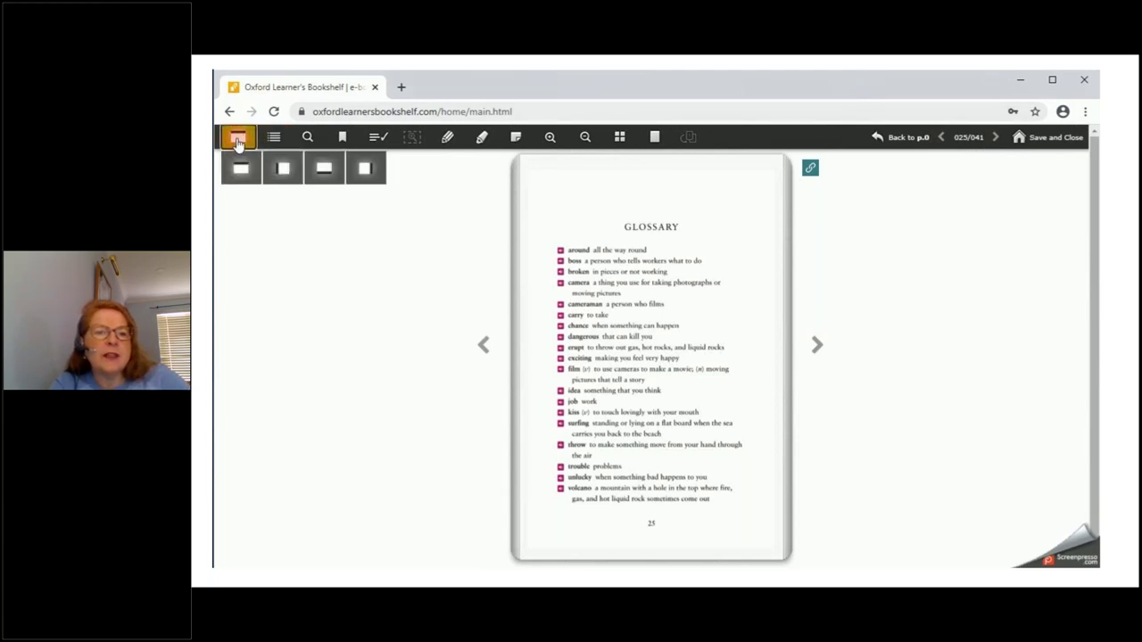
pyautogui.click(273, 137)
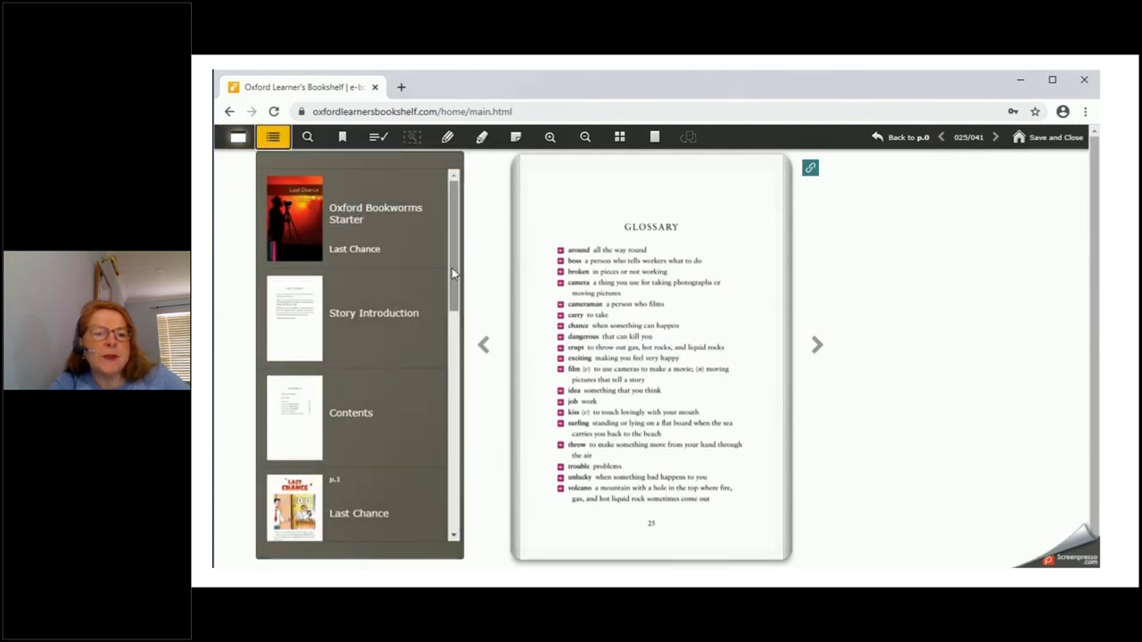
pyautogui.moveTo(451, 268); pyautogui.dragTo(452, 293)
pyautogui.click(413, 349)
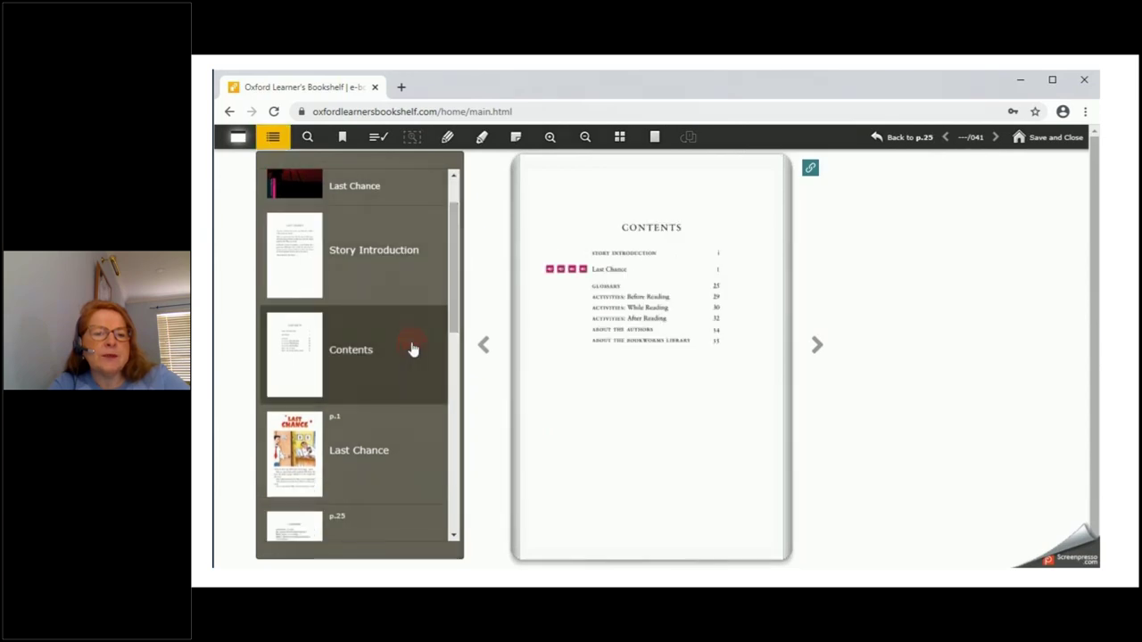
# Turn to page 1, play the story audio, and move the player off the illustration
pyautogui.click(818, 349)
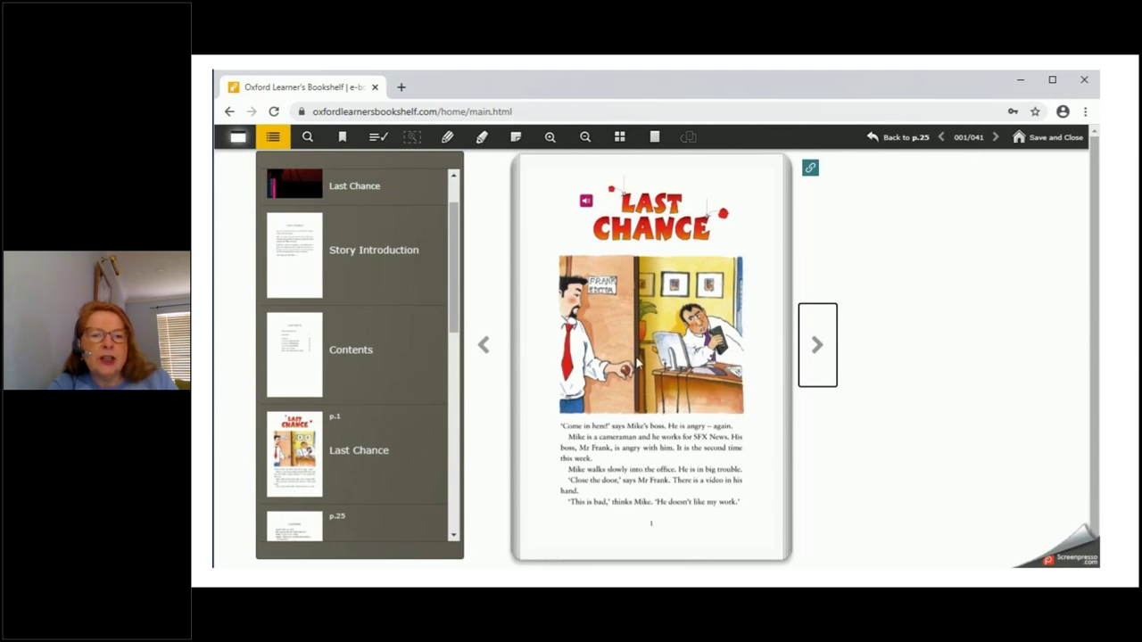
pyautogui.click(586, 204)
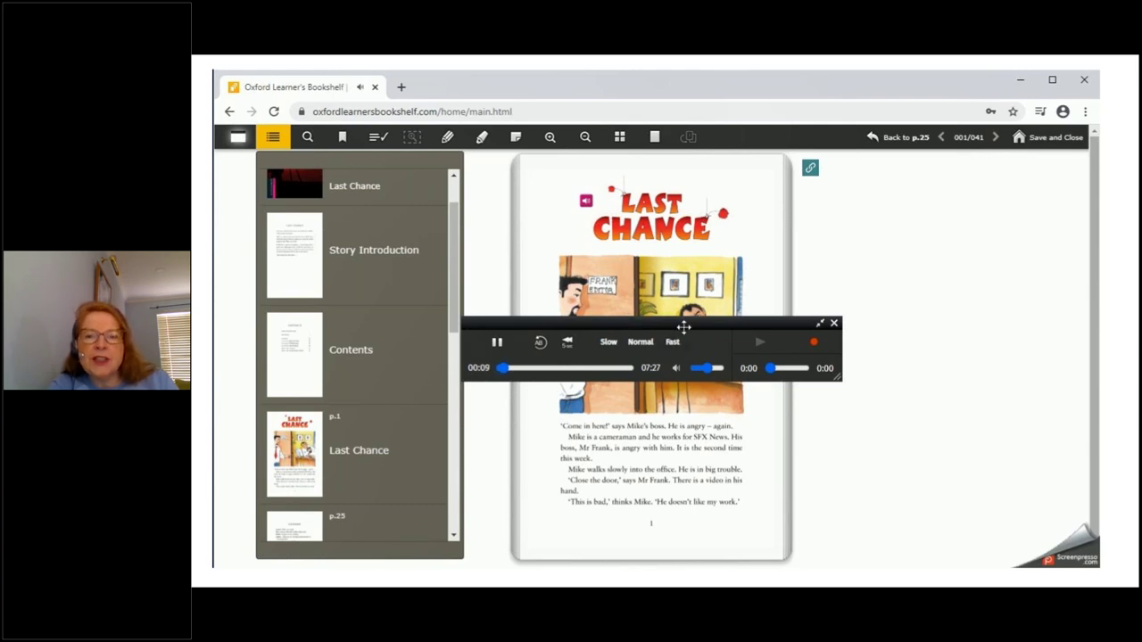
pyautogui.moveTo(686, 324); pyautogui.dragTo(998, 219)
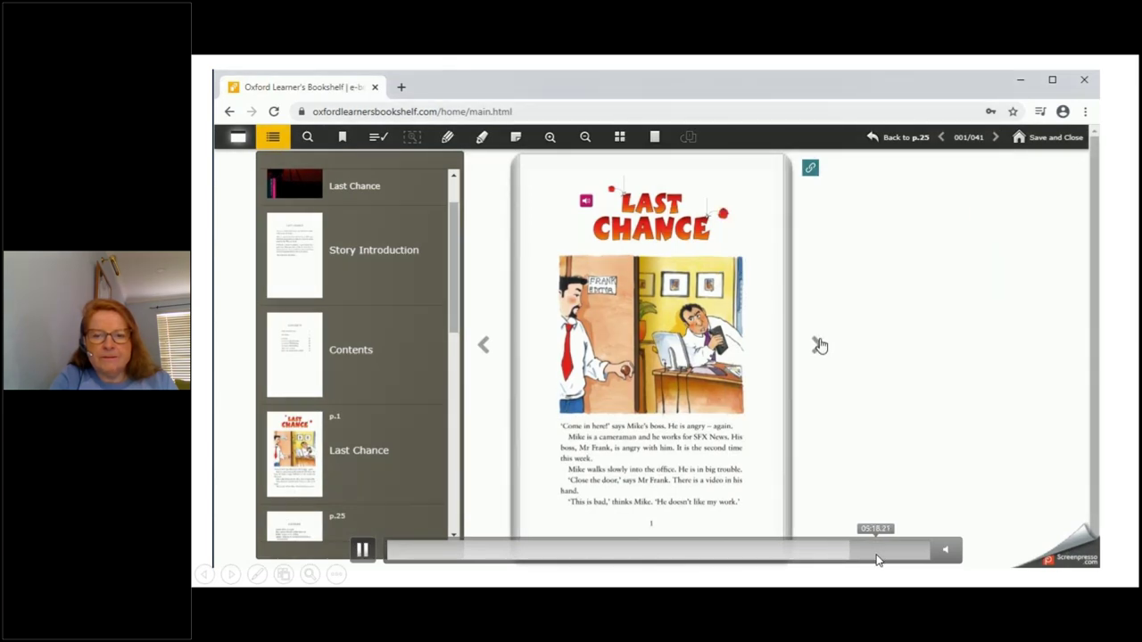
# Skip the embedded bookshelf video to its end, then advance to the X-Recorder slide
pyautogui.click(878, 559)
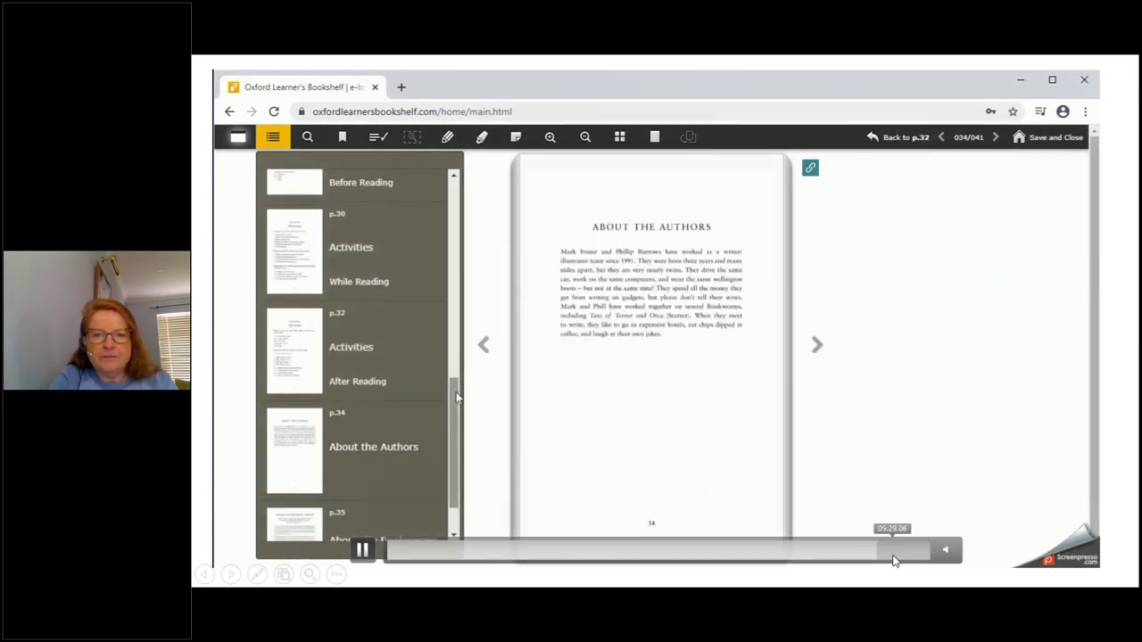
pyautogui.click(902, 560)
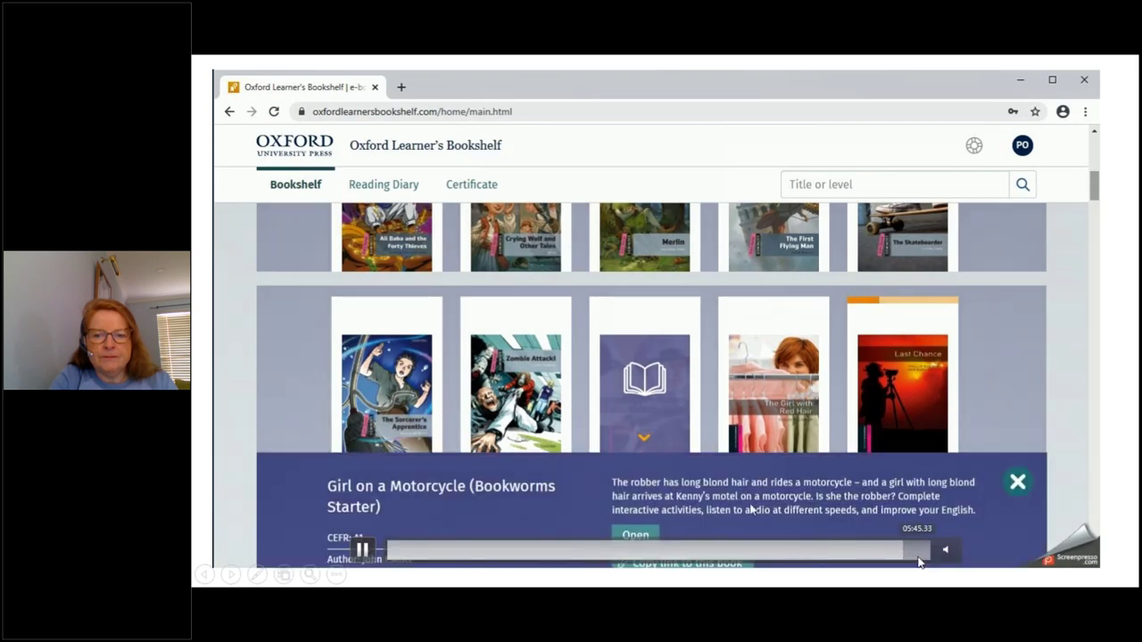
pyautogui.click(919, 562)
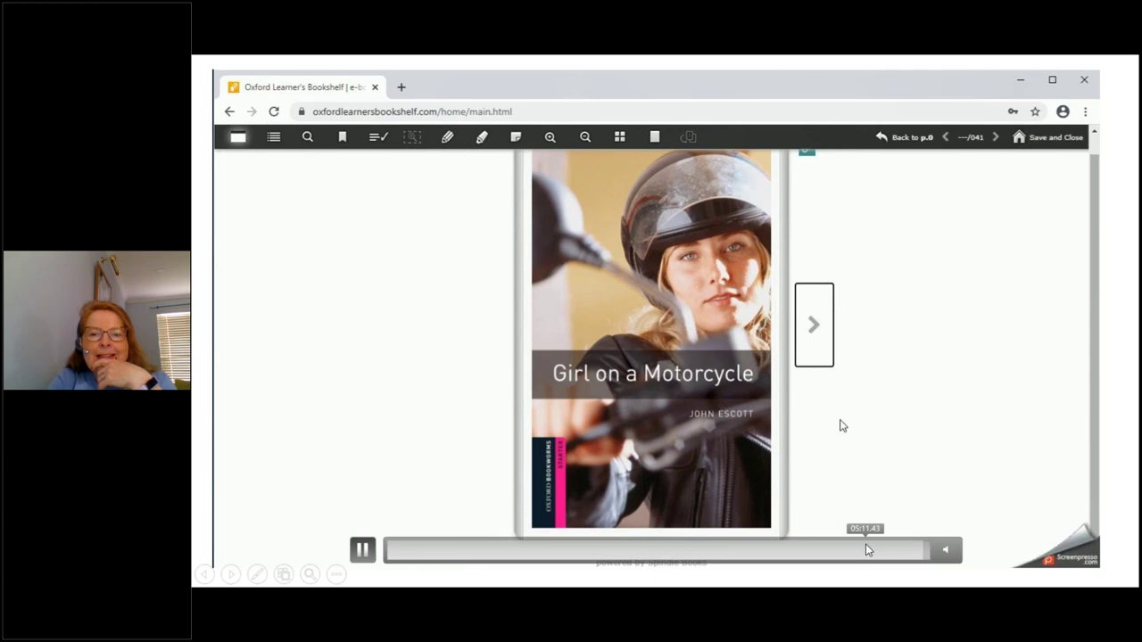
pyautogui.click(866, 549)
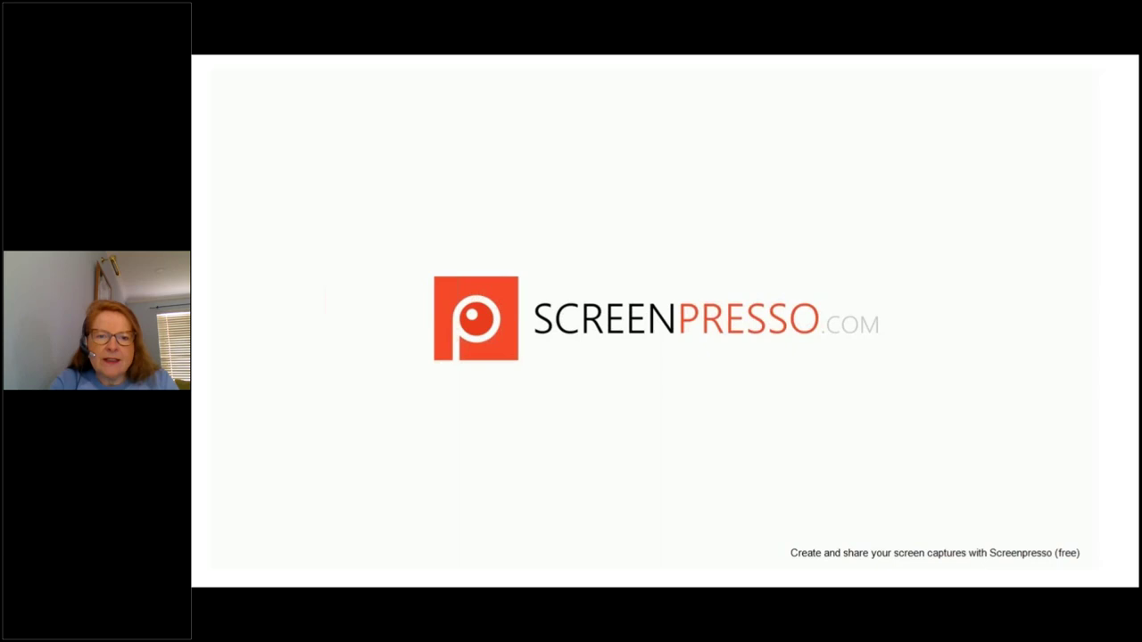
pyautogui.press('Right')
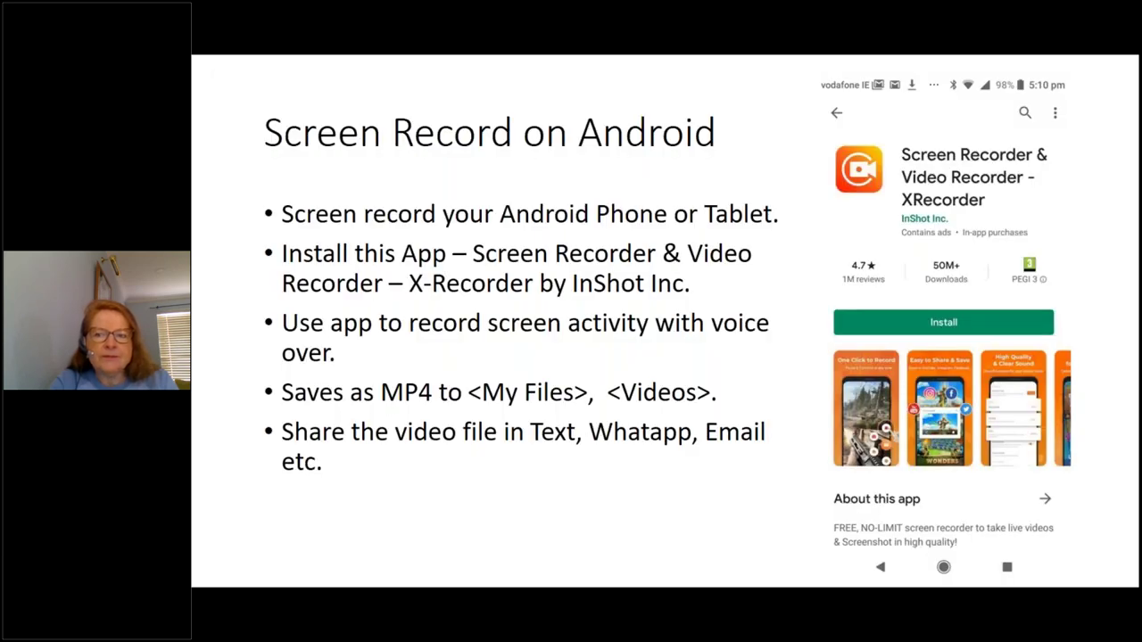